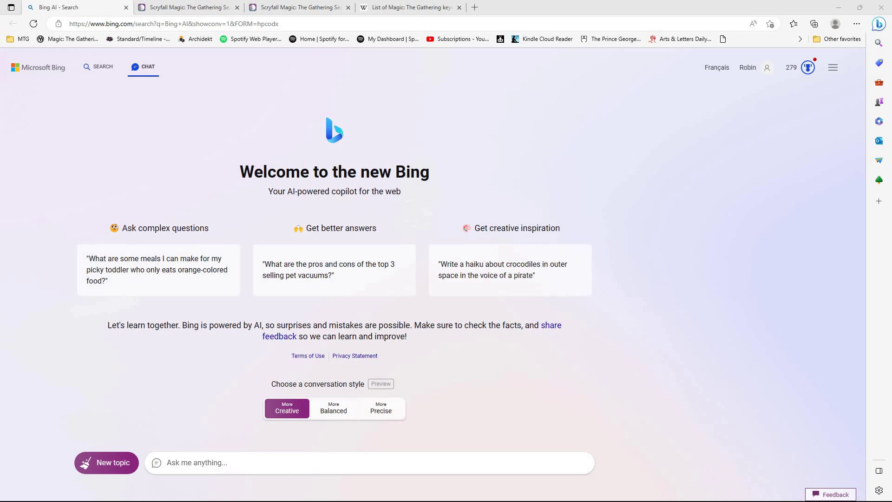
Enter the chat prompt "Create some new mechanics for Magic The Gathering cards" without sending it.
click(298, 463)
click(268, 462)
right_click(269, 462)
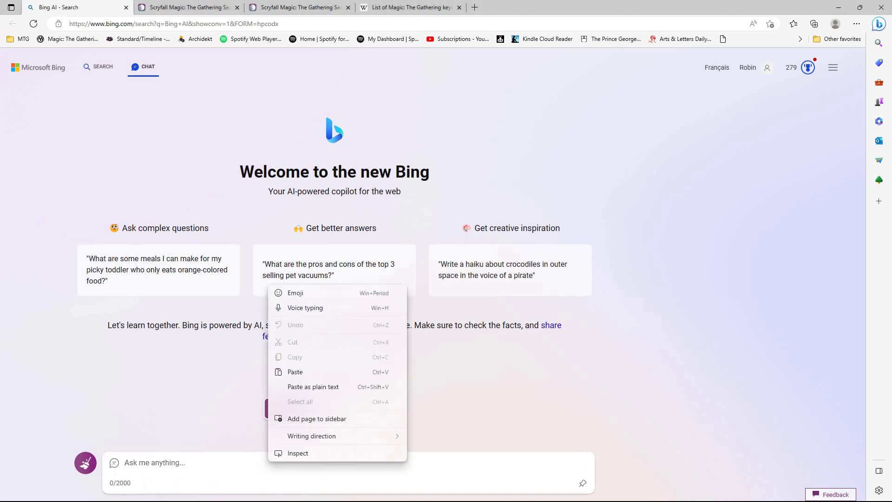
click(295, 372)
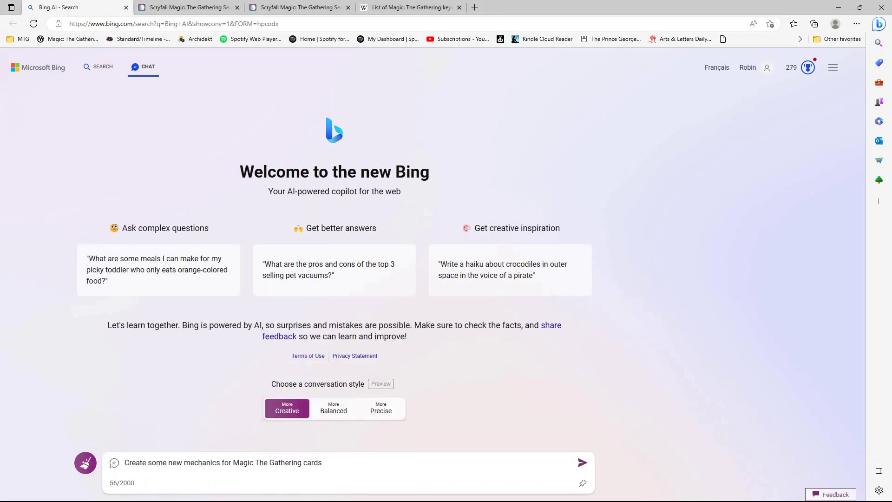
Replace "mechanics" with "ability keywords" in the prompt and send it to the chat.
double_click(202, 462)
text(abilit)
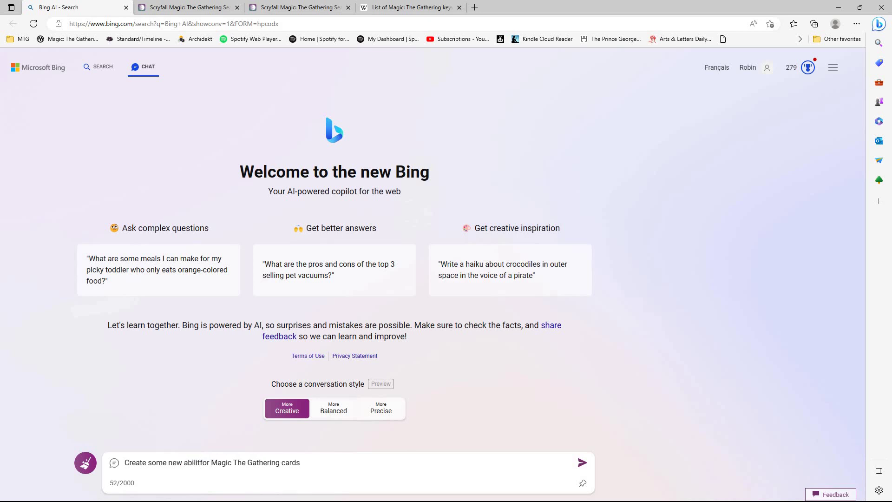
text(y )
text(keywo)
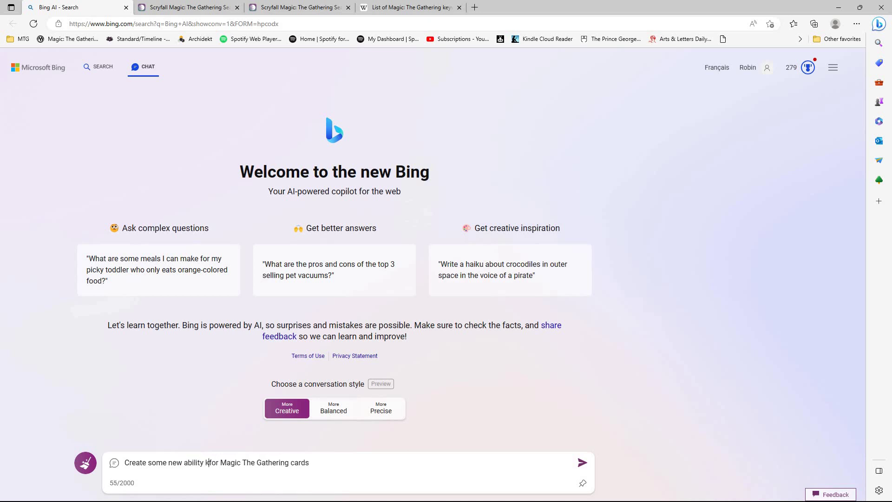
text(rds)
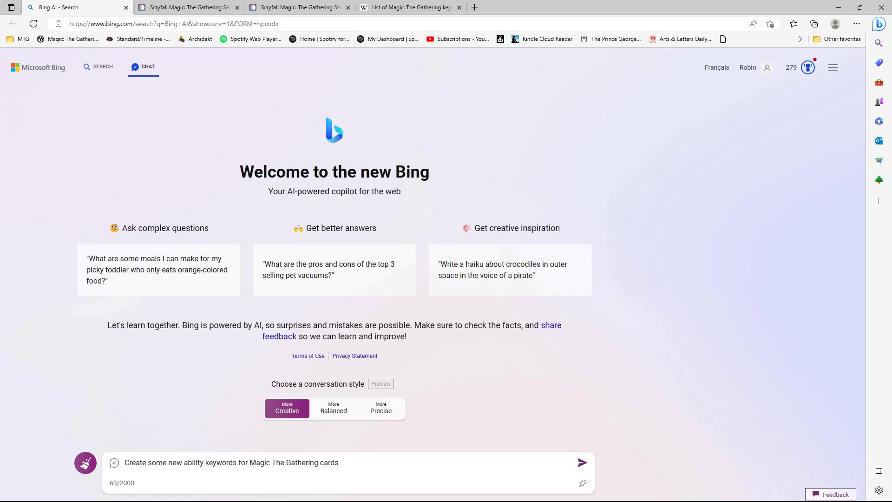
key(Return)
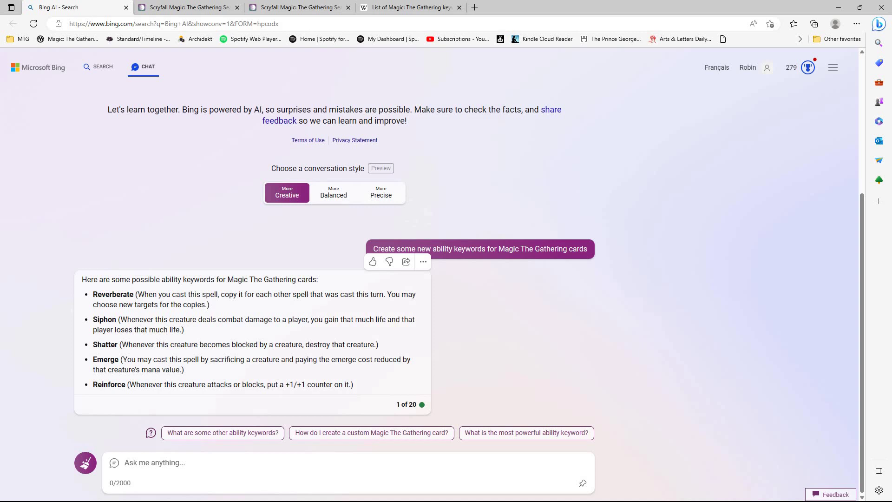
Copy the keyword Reverberate from the chat answer and search Scryfall's card text for it with "o:Reverberate".
double_click(119, 294)
key(ctrl+c)
right_click(120, 297)
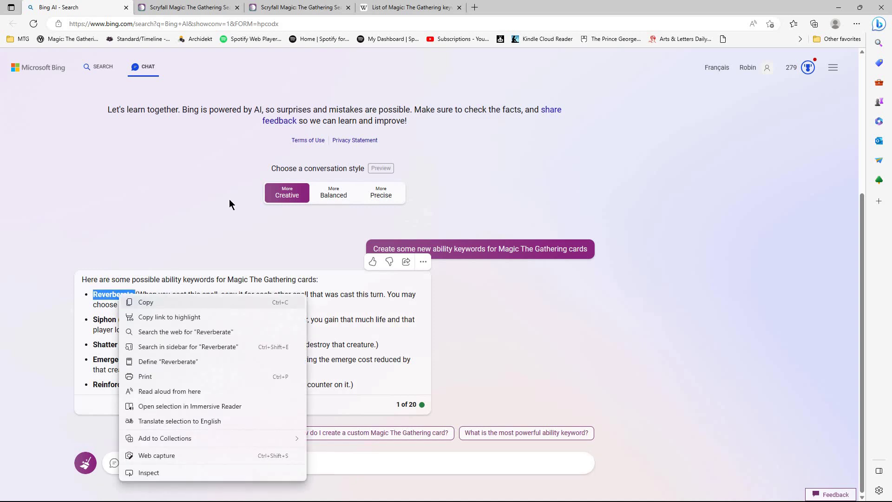
click(226, 6)
click(201, 6)
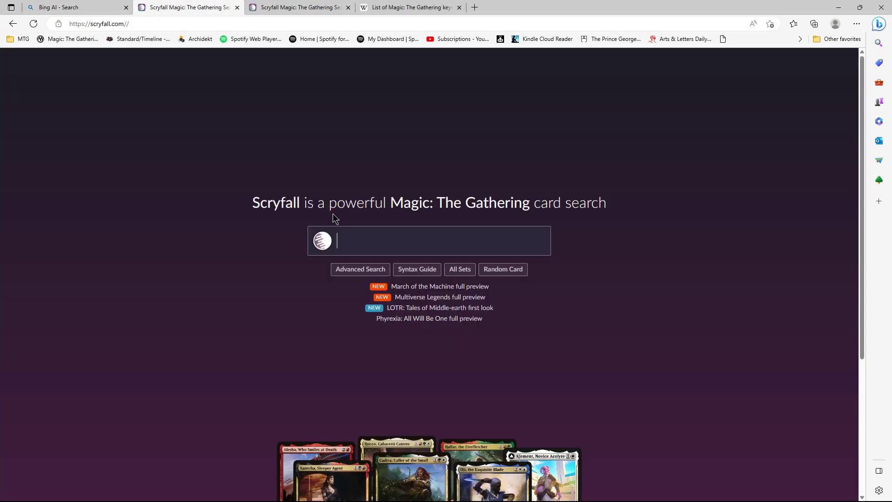
click(371, 245)
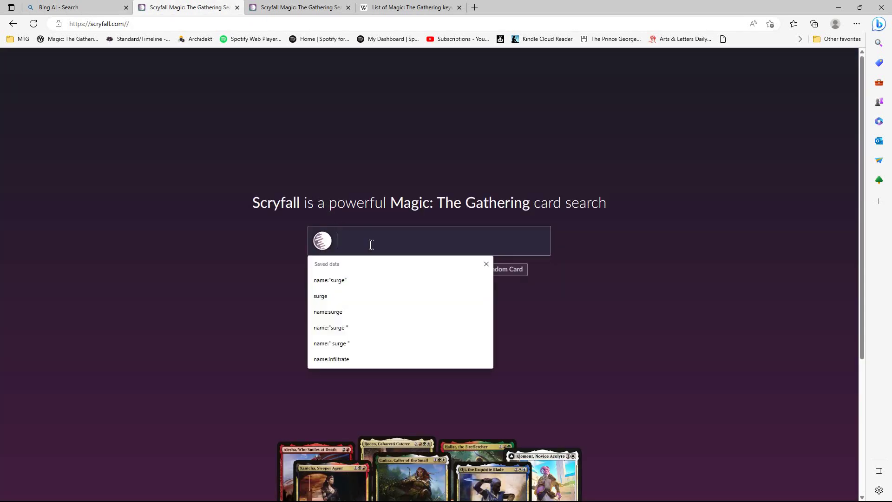
text(o:)
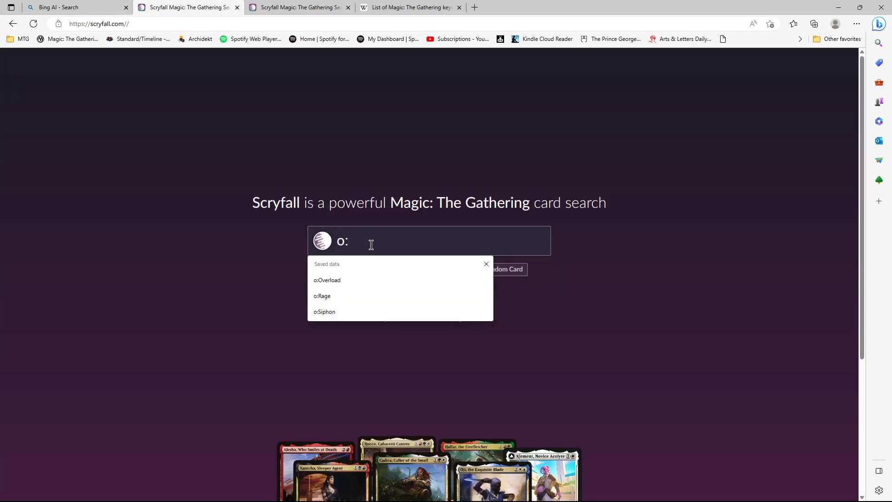
key(ctrl+v)
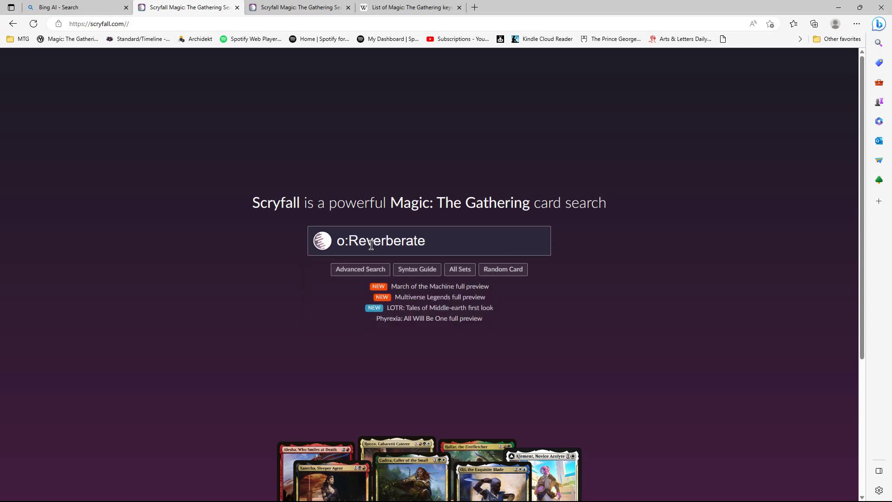
key(Return)
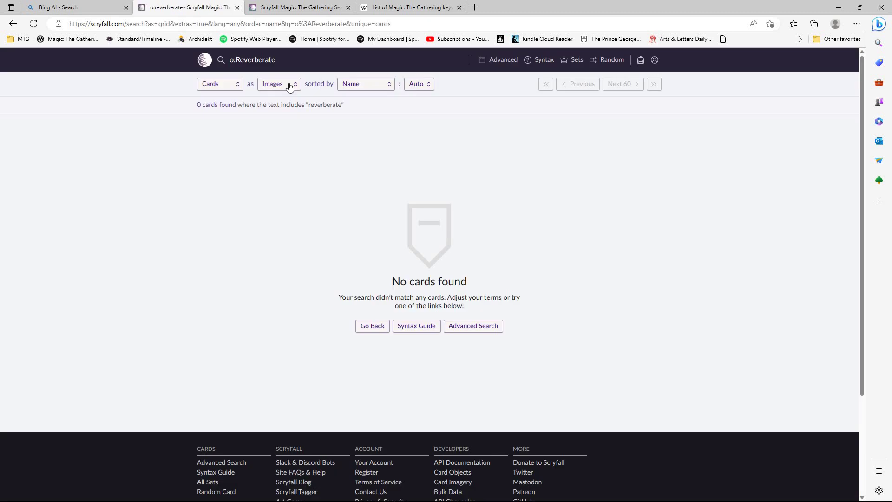
Copy the keyword Siphon from the Bing chat answer and search Scryfall for "o:Siphon".
click(99, 9)
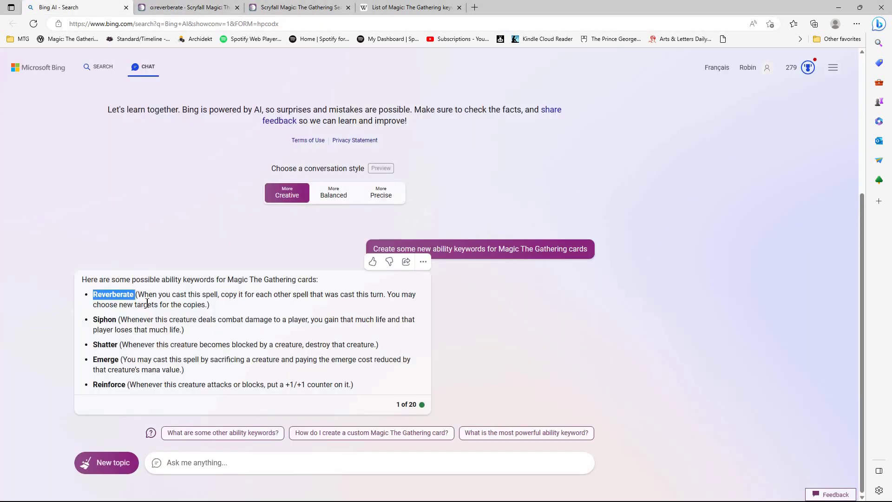
double_click(115, 320)
key(ctrl+c)
right_click(115, 132)
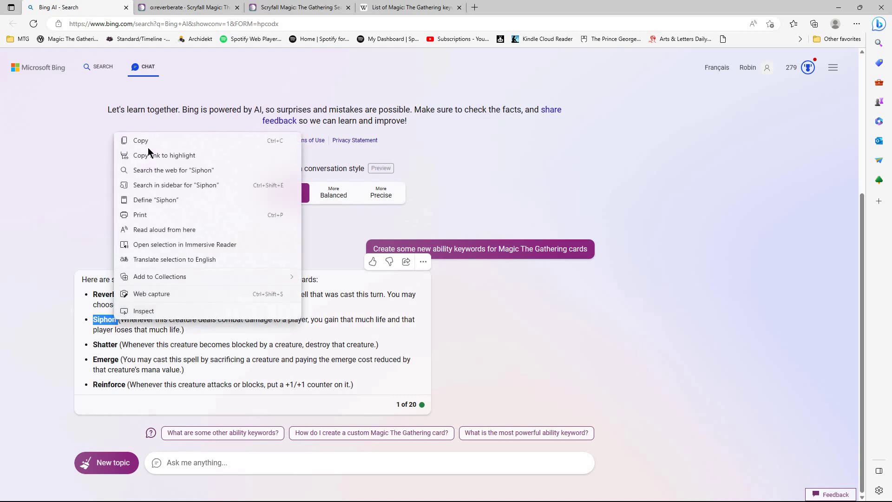
click(376, 4)
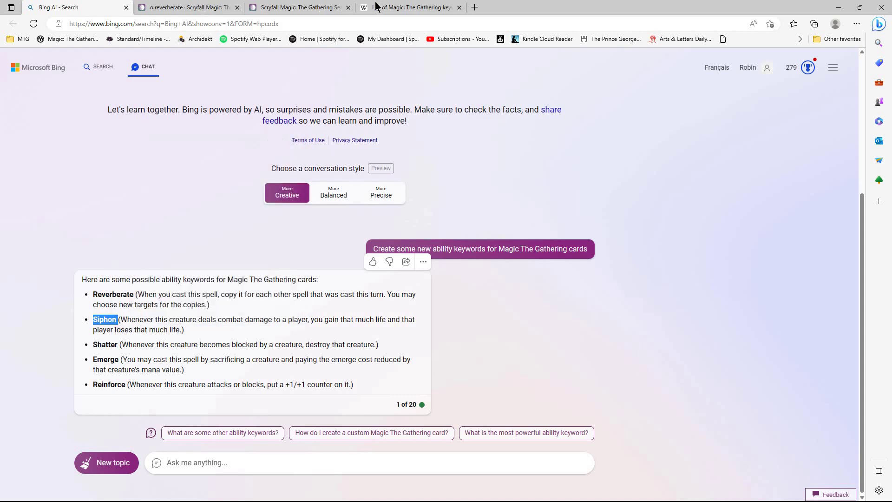
click(195, 9)
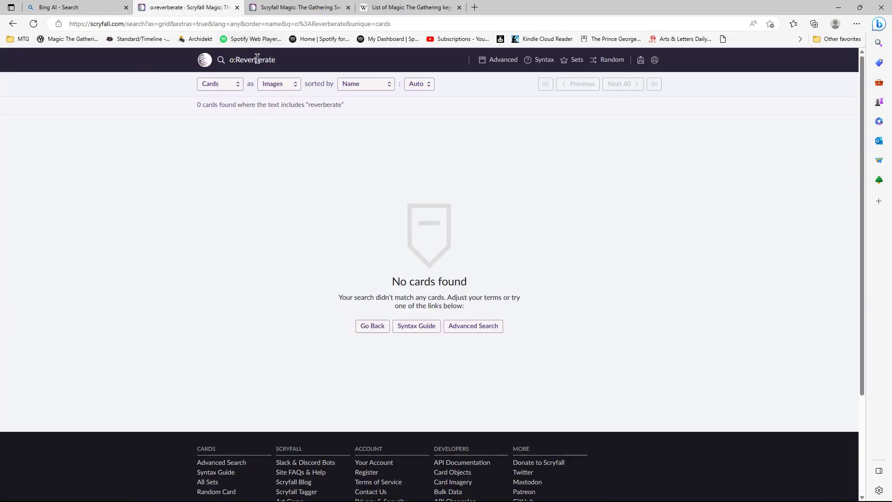
double_click(258, 60)
right_click(258, 60)
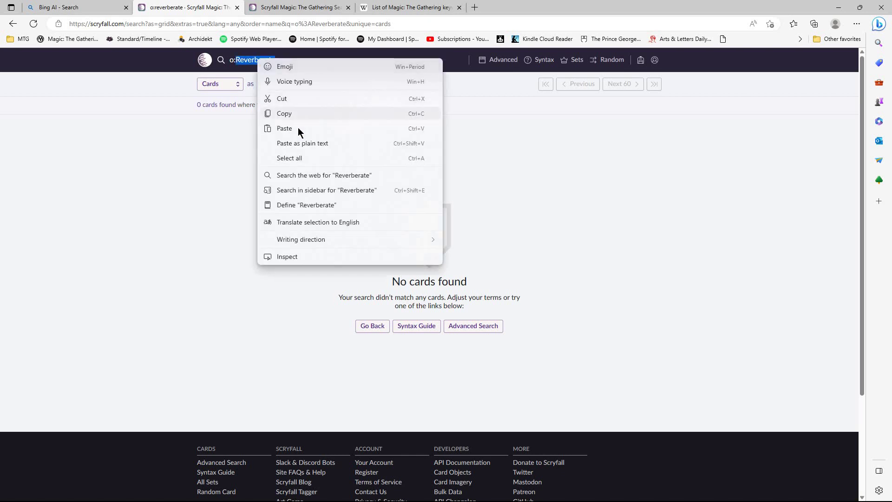
click(389, 129)
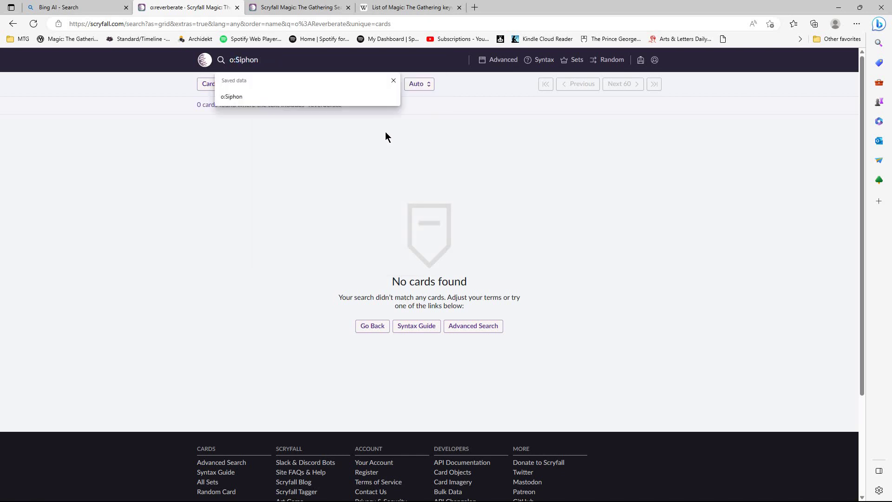
key(Return)
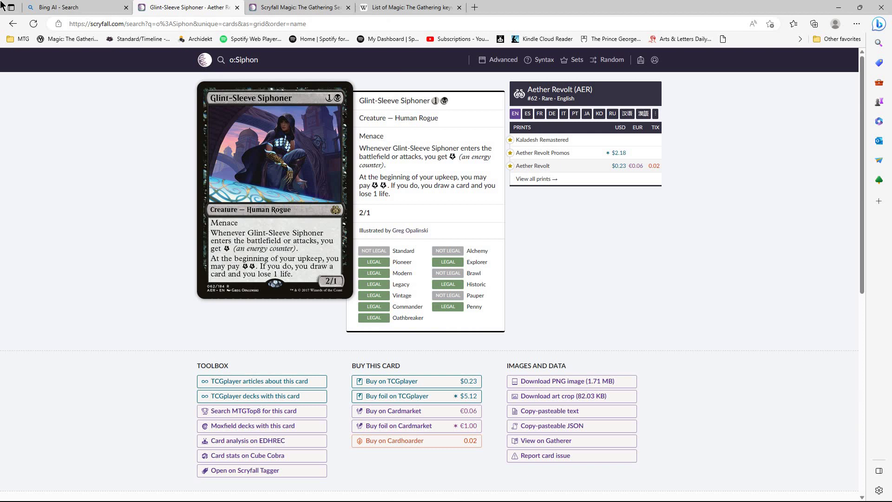
Copy the keyword Shatter from the Bing chat answer and search Scryfall for "o:Shatter".
click(55, 8)
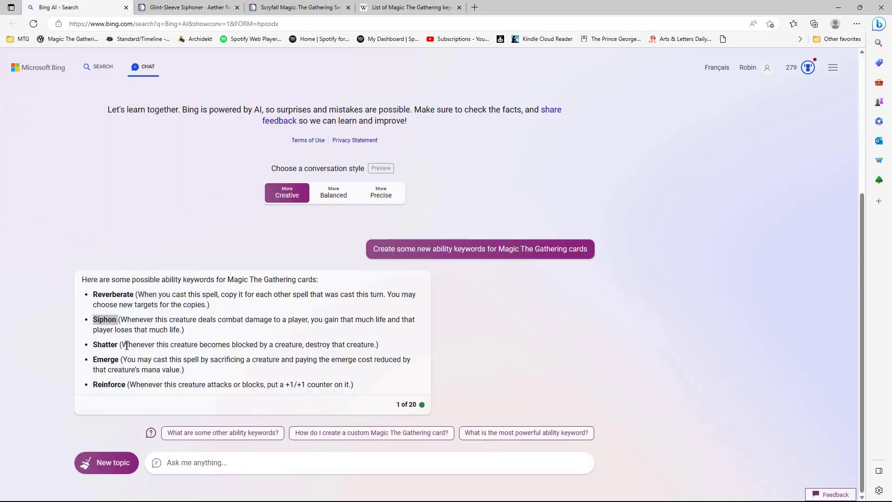
double_click(103, 344)
right_click(104, 344)
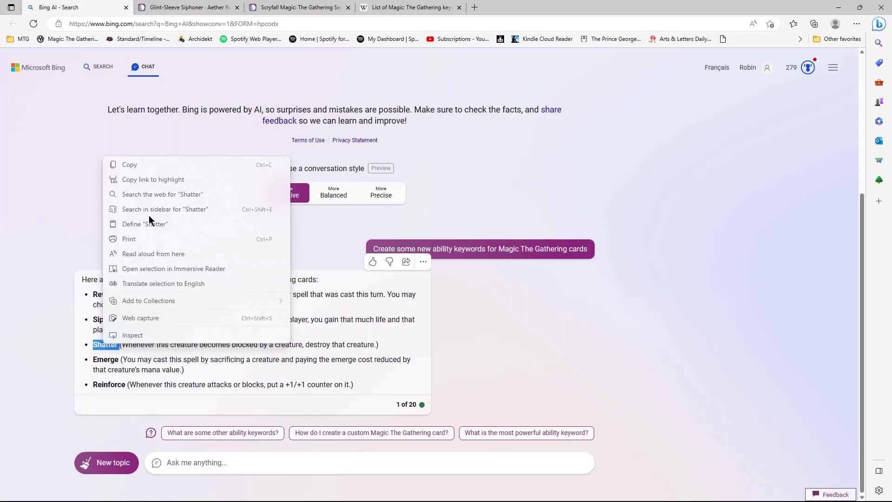
click(139, 166)
click(177, 7)
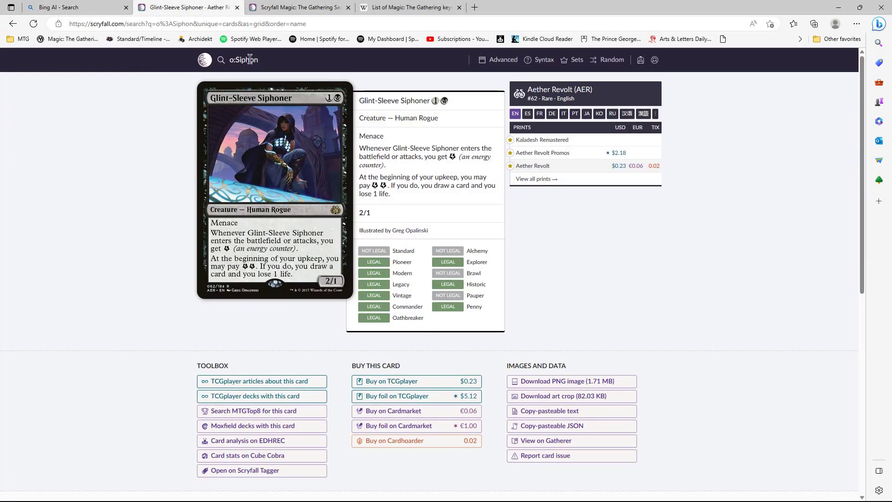
double_click(248, 61)
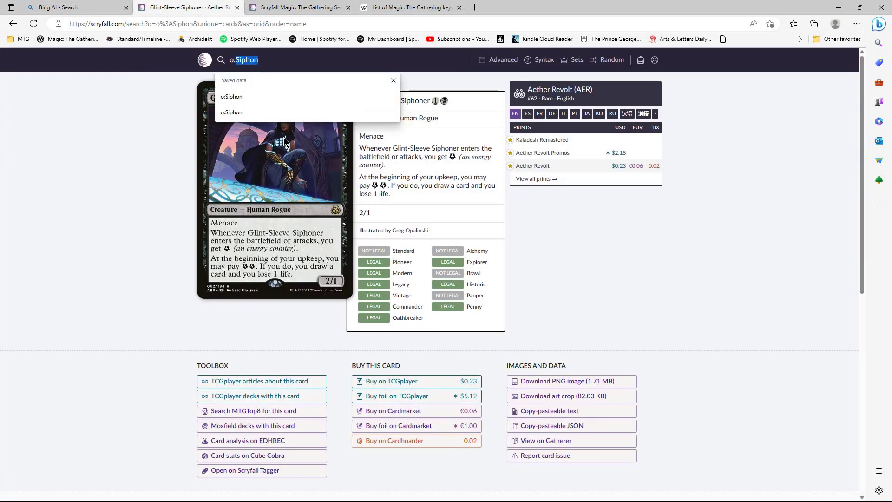
right_click(249, 63)
click(381, 124)
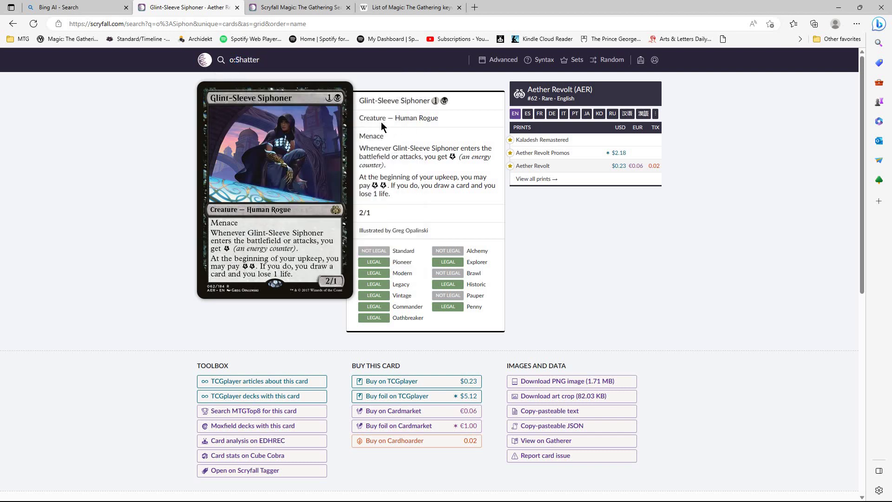
key(Return)
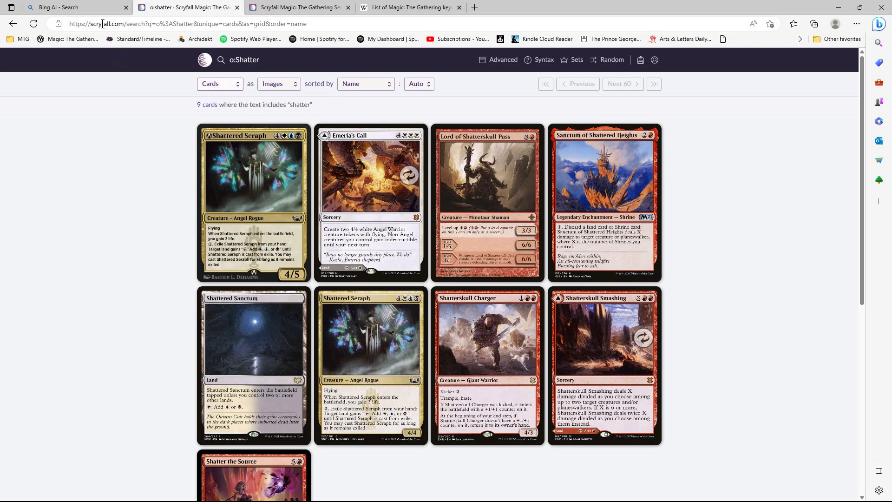
Compare the Shatter results with the Bing chat answer, then copy the keyword Emerge and search Scryfall for "o:Emerge".
click(98, 8)
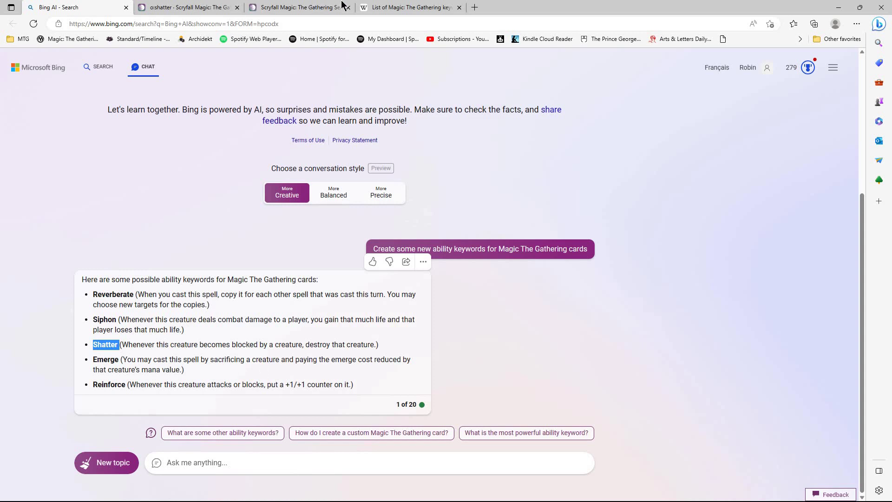
click(205, 7)
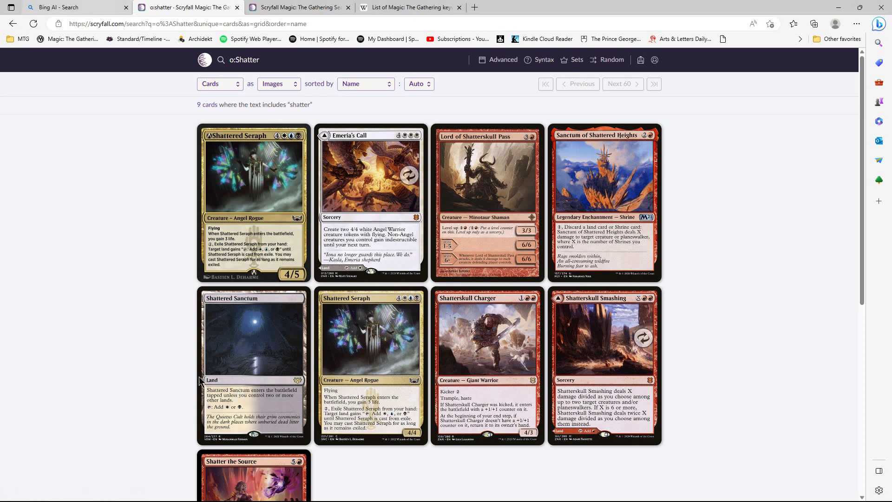
click(100, 7)
double_click(103, 360)
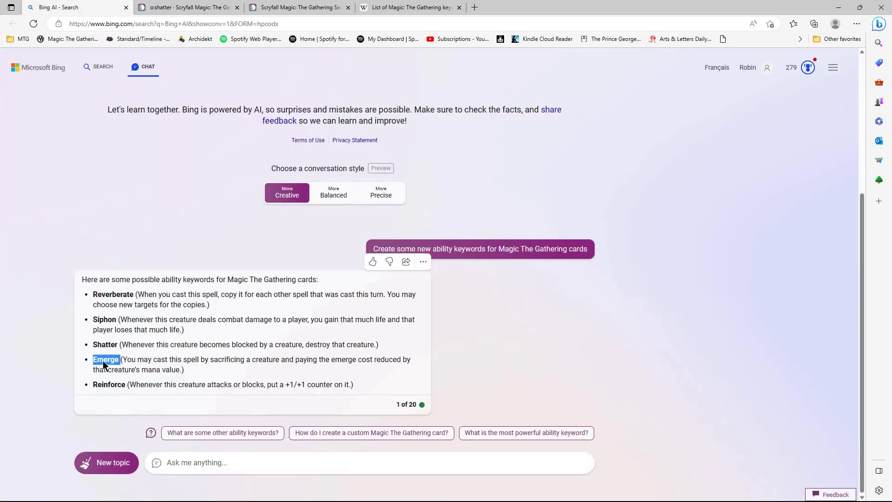
right_click(103, 361)
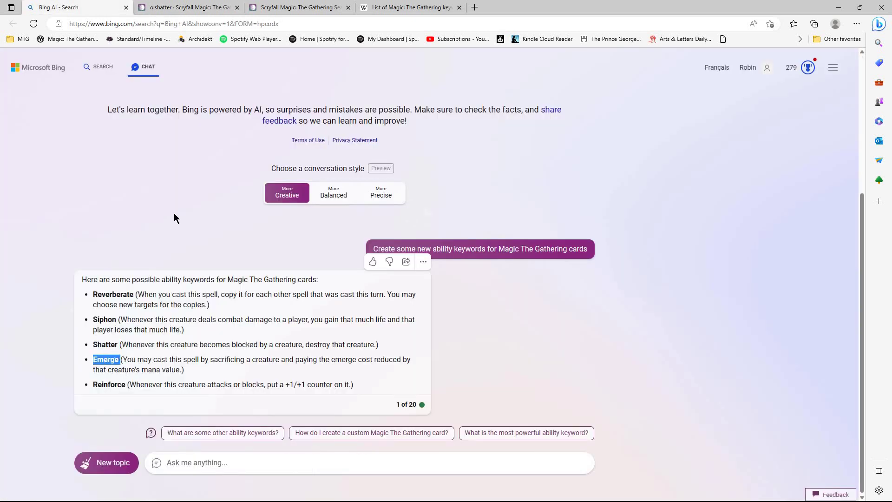
click(207, 10)
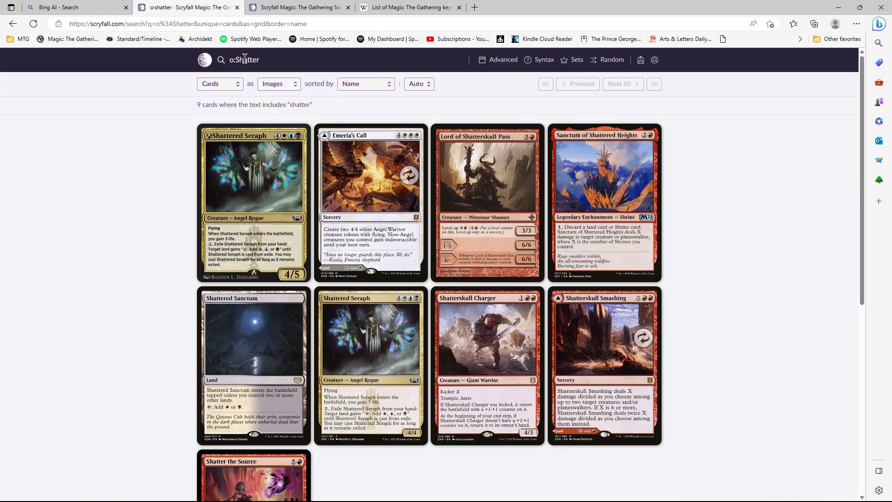
double_click(245, 59)
right_click(245, 59)
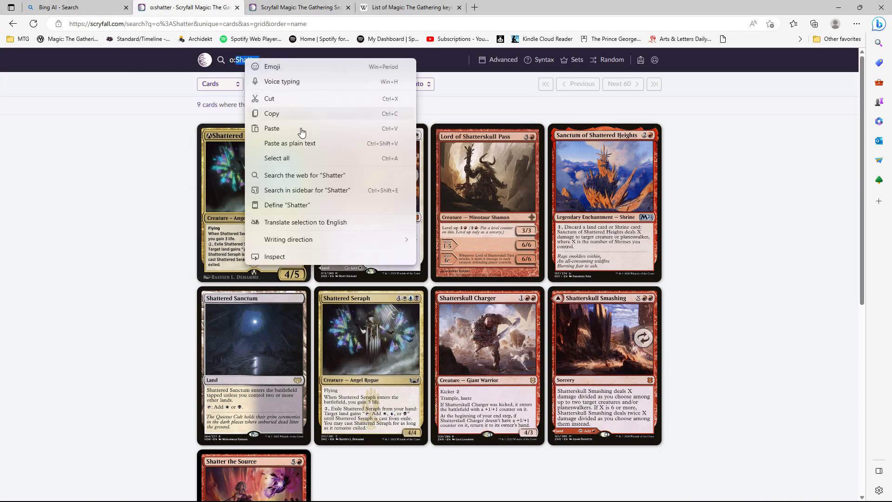
click(397, 130)
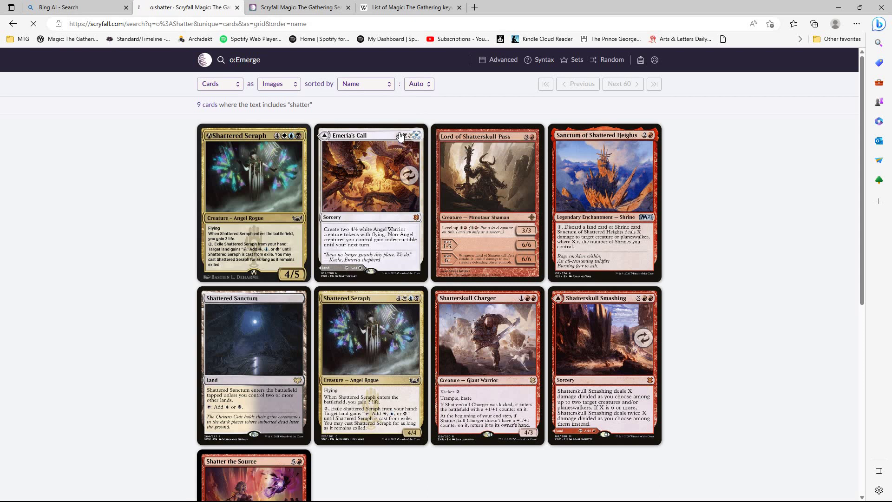
key(Return)
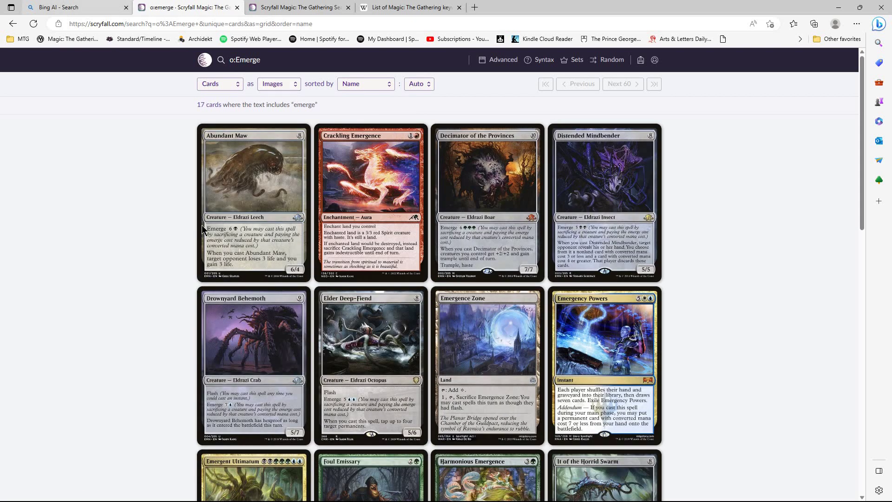
Copy the keyword Reinforce from the Bing chat answer and search Scryfall's card text for "o:Reinforce".
click(60, 8)
double_click(110, 384)
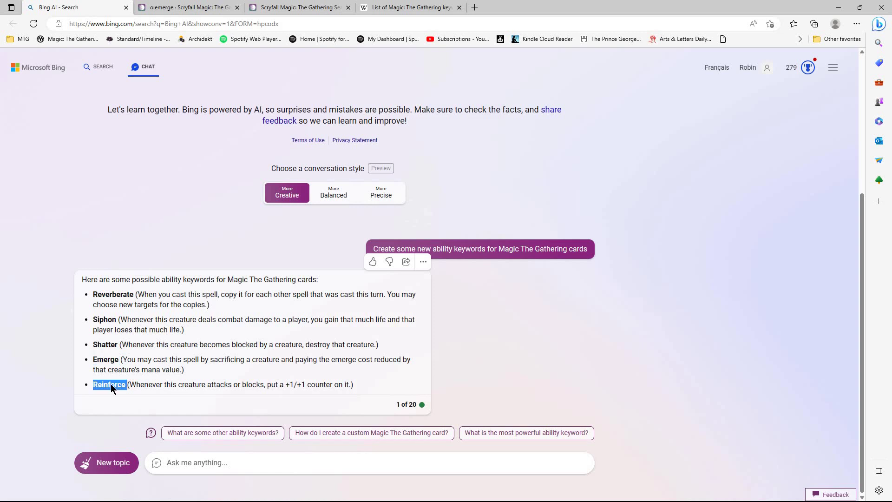
right_click(111, 384)
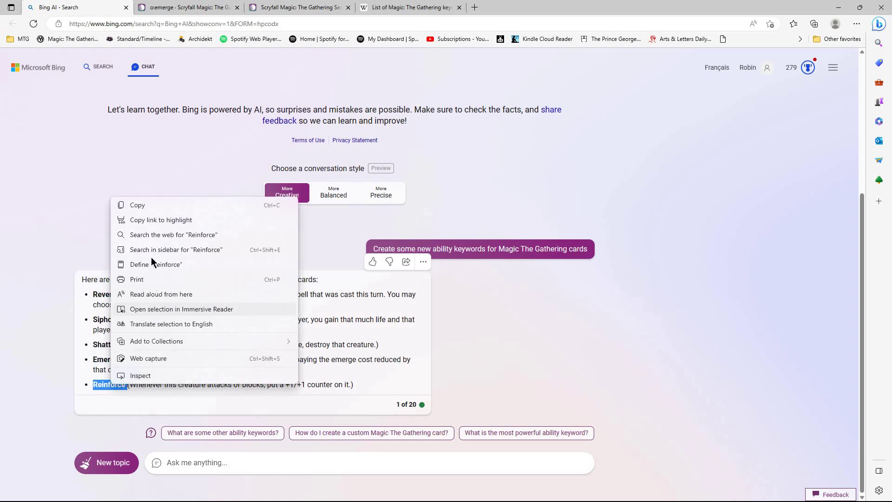
click(149, 205)
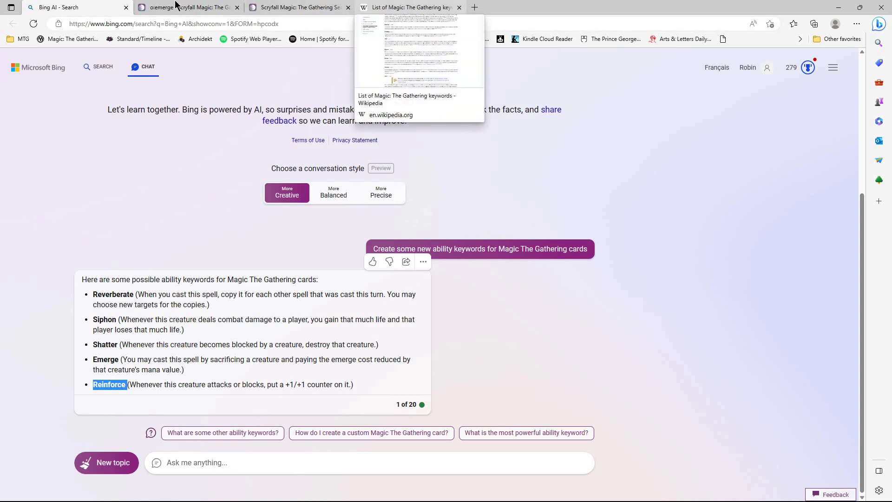
click(205, 8)
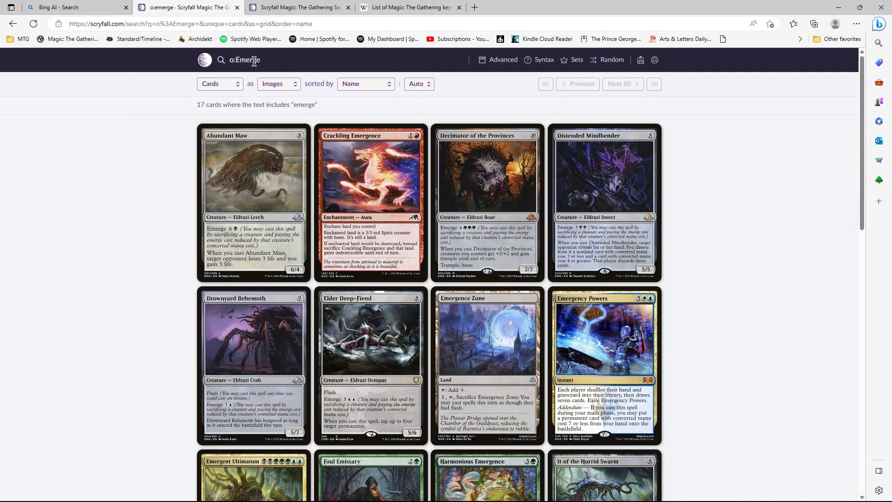
double_click(256, 61)
right_click(255, 60)
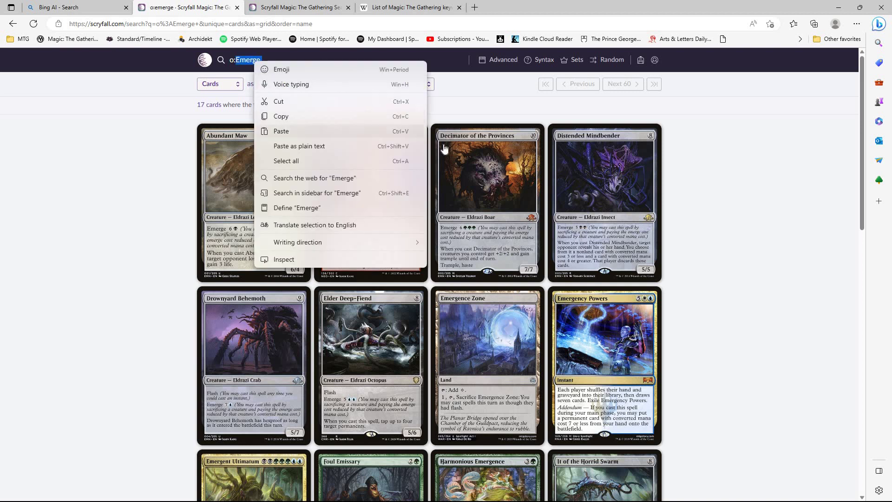
click(295, 132)
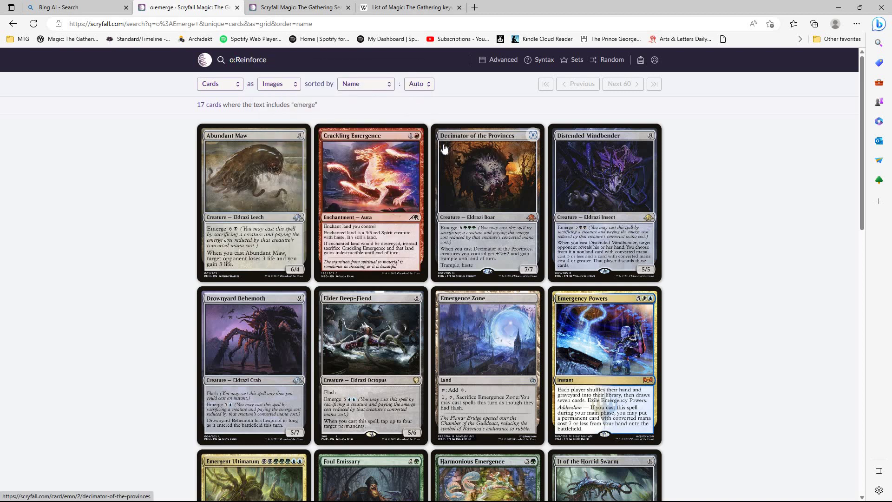
key(Return)
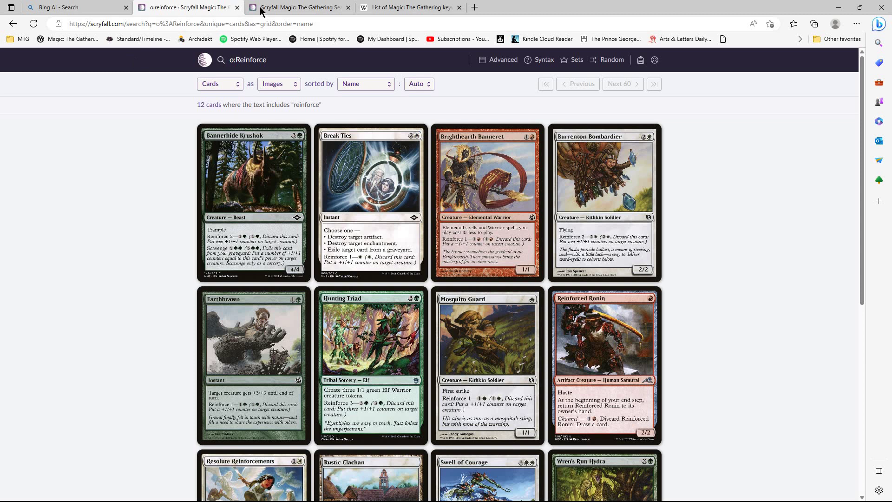
Copy the keyword Reverberate from the Bing chat answer and search card names for "name:Reverberate" on the separate Scryfall home page.
click(307, 7)
click(361, 239)
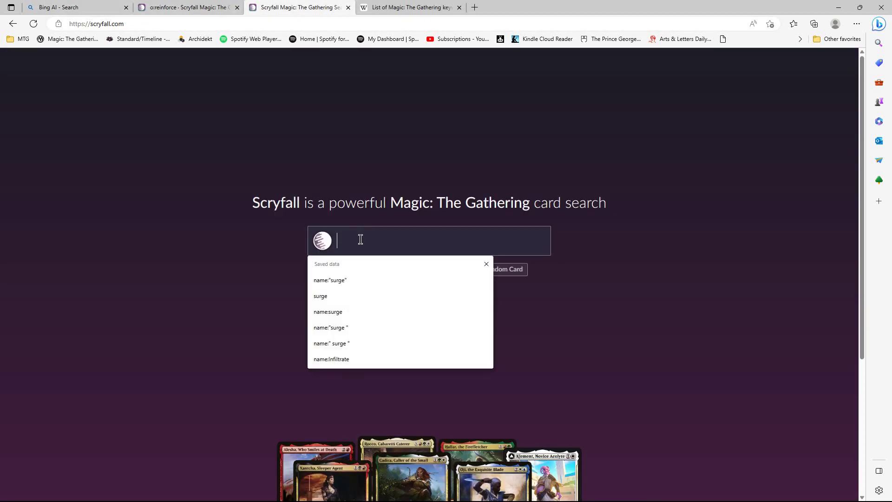
text(name:)
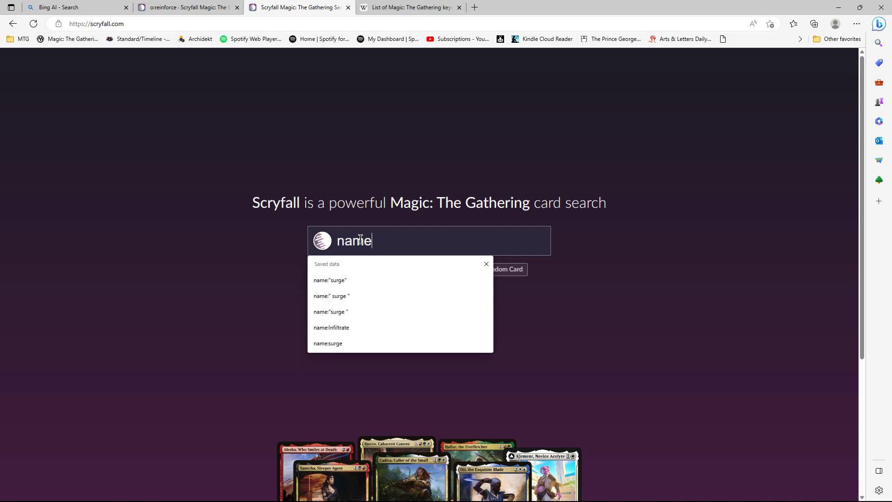
click(75, 7)
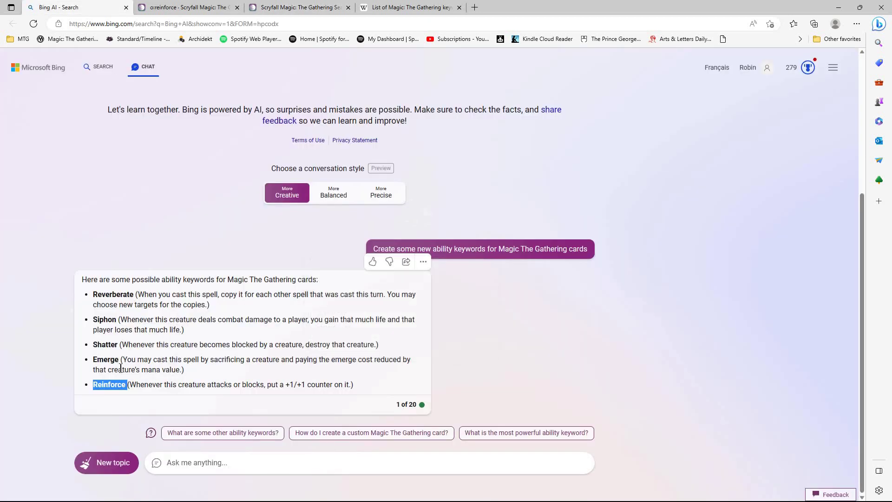
click(346, 384)
double_click(114, 293)
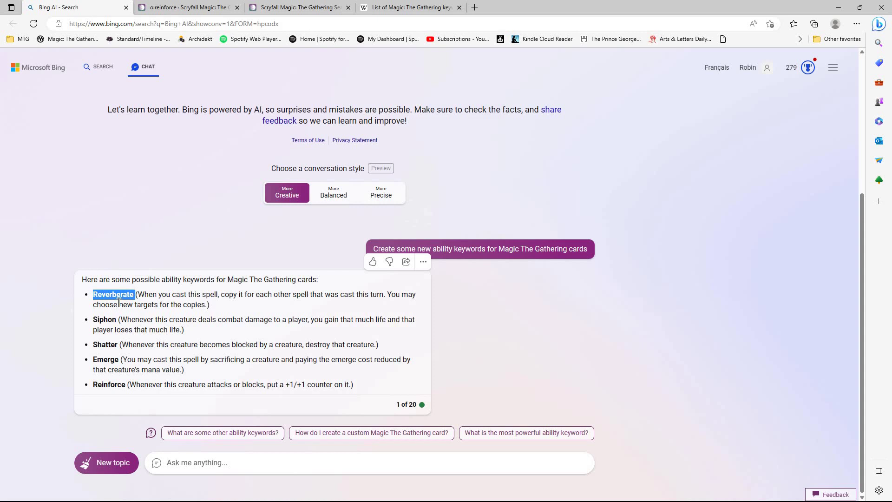
right_click(142, 312)
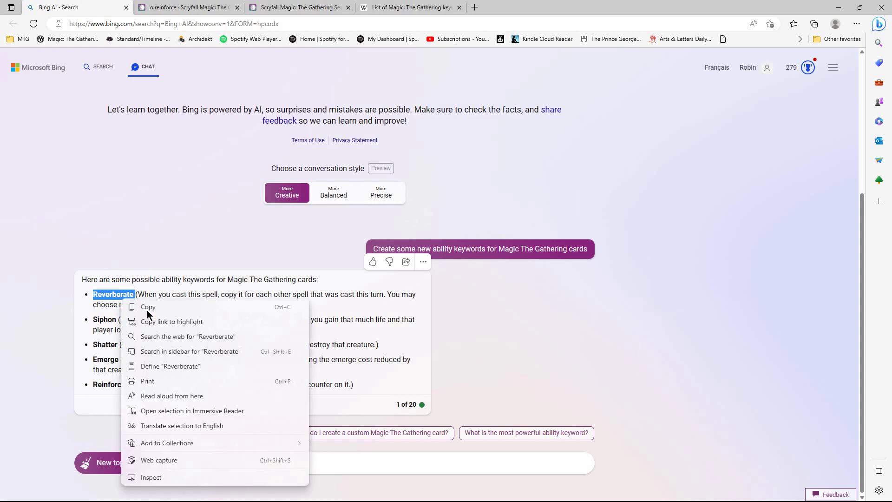
click(174, 7)
click(270, 7)
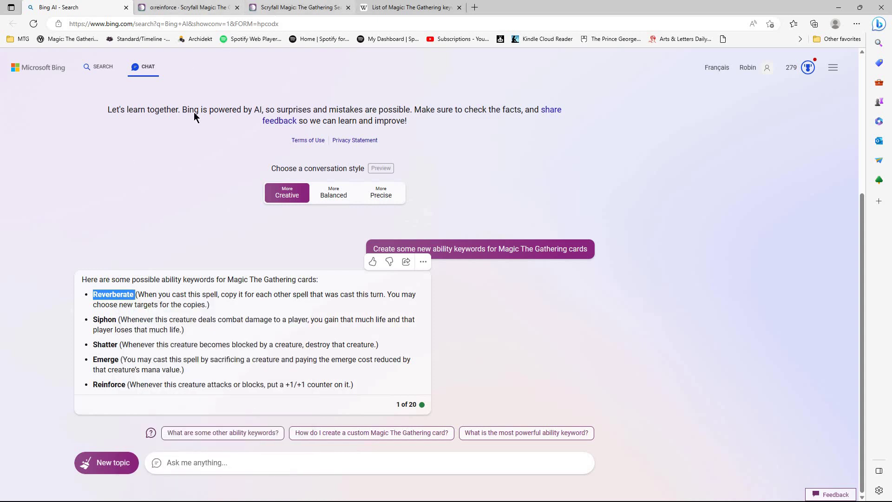
click(388, 238)
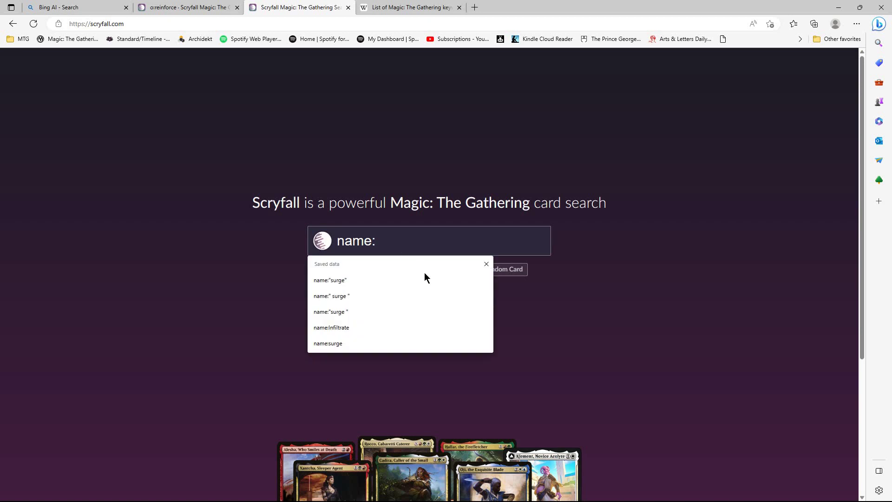
right_click(388, 238)
key(ctrl+v)
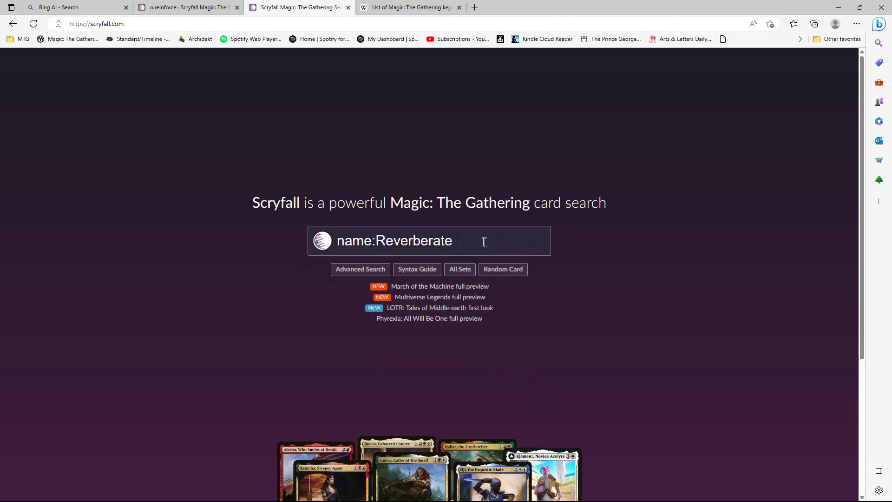
key(Return)
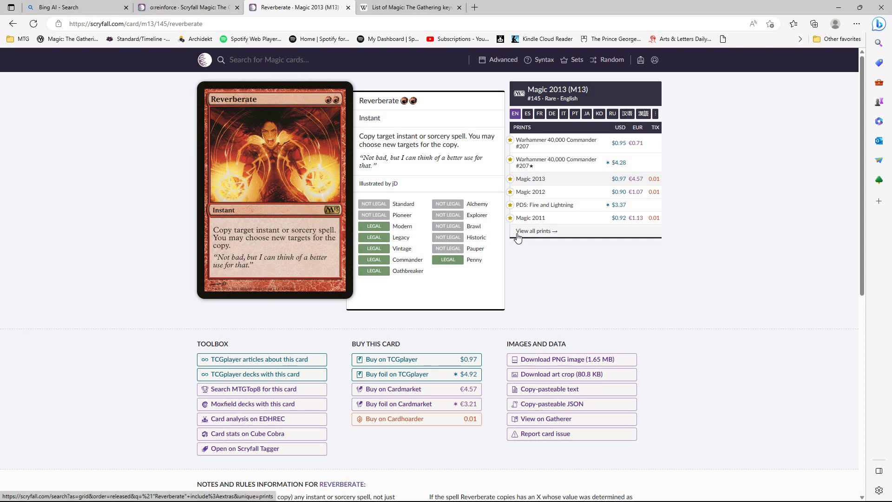
Compare the Reverberate card and the Reinforce search results with the ability descriptions in the Bing chat answer.
click(84, 6)
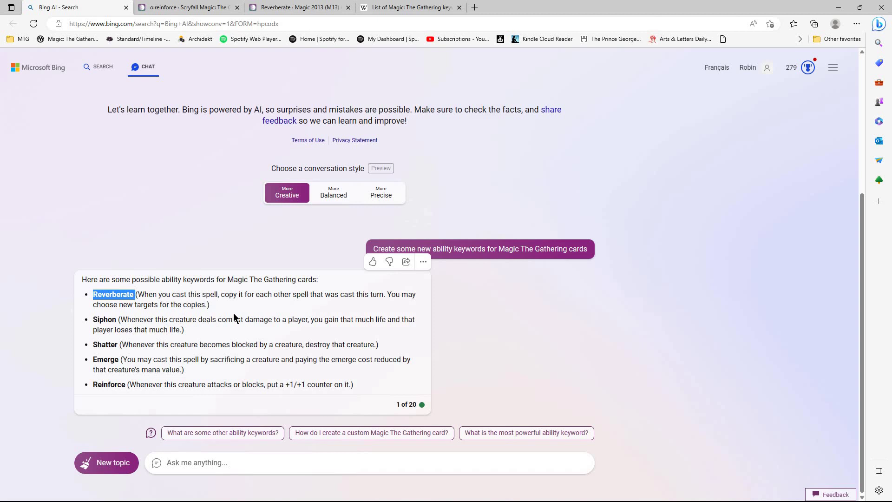
click(152, 306)
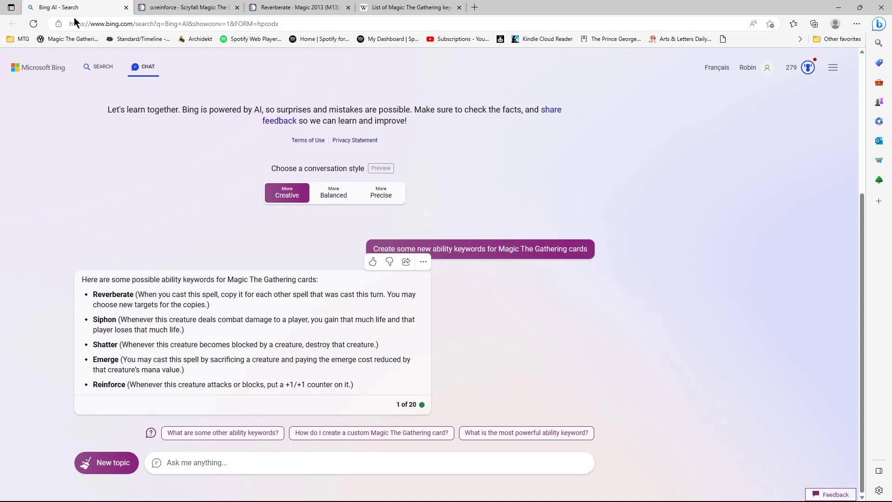
click(175, 8)
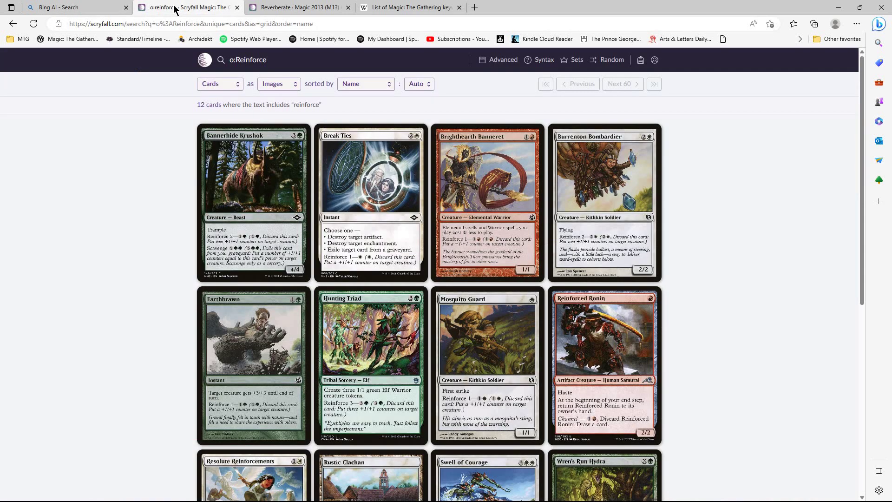
key(ctrl+Tab)
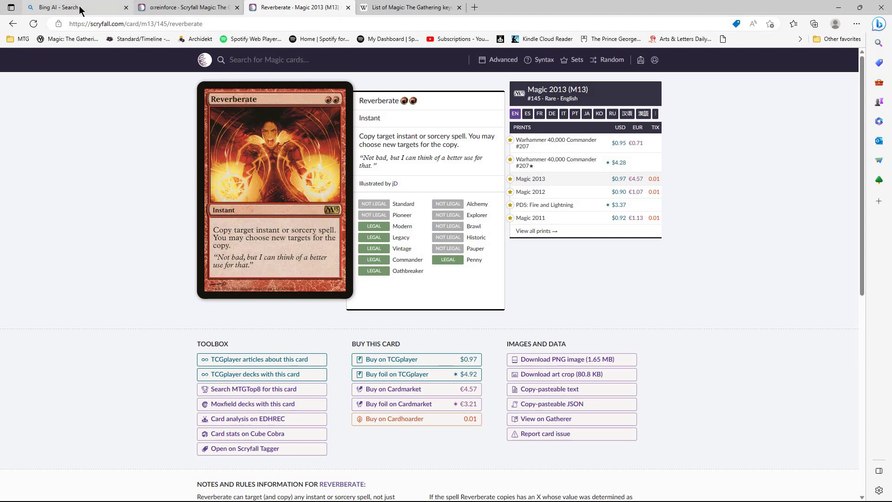
key(ctrl+1)
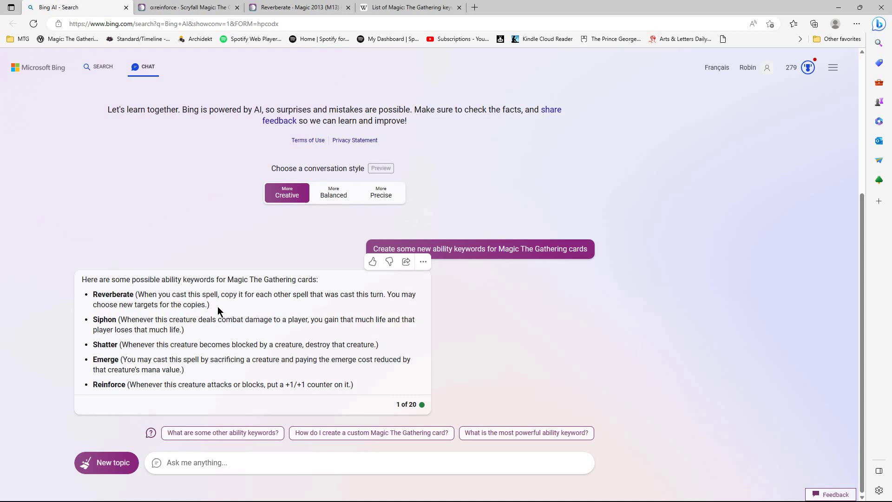
Copy the keyword Siphon from the Bing chat answer and search Scryfall's card names for "name:Siphon".
double_click(103, 318)
key(ctrl+c)
right_click(103, 318)
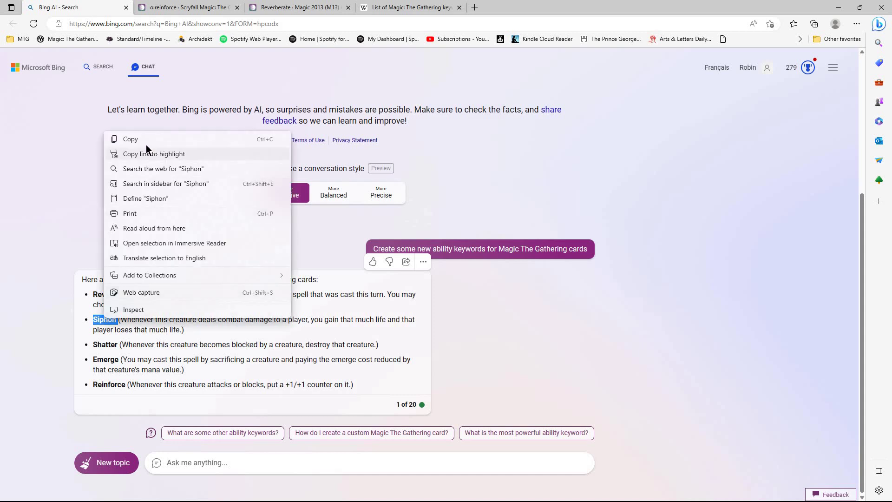
click(198, 7)
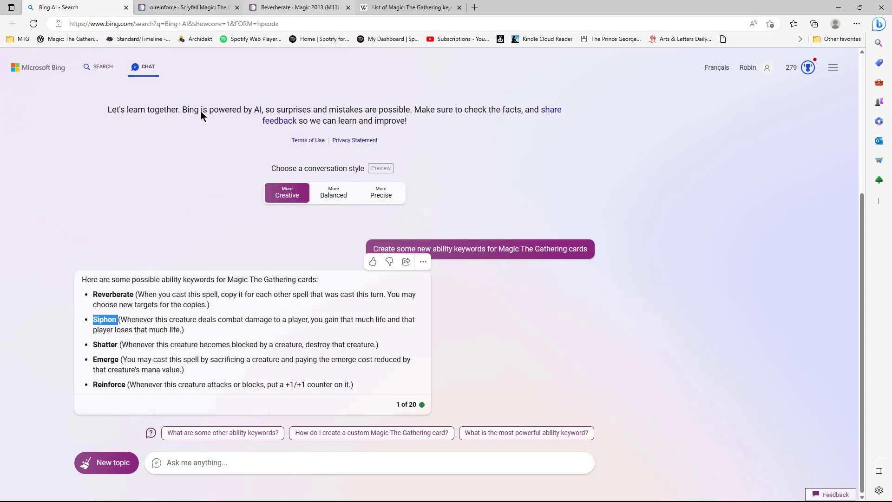
click(298, 7)
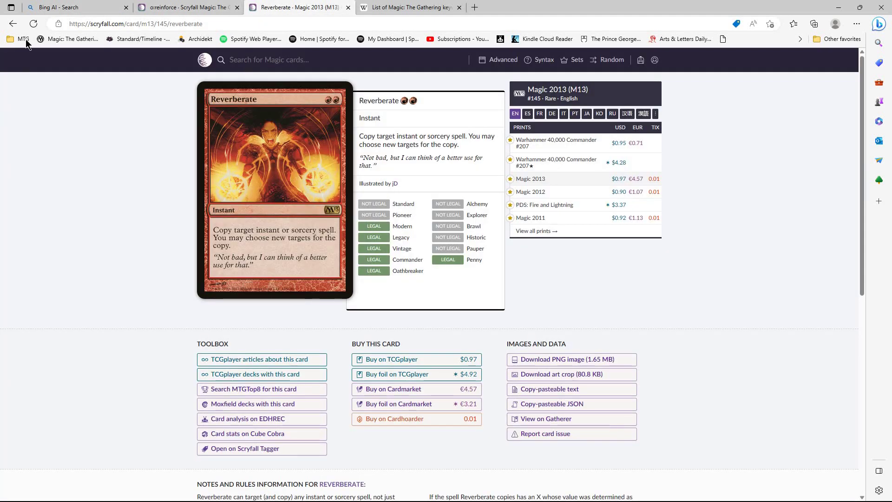
click(13, 24)
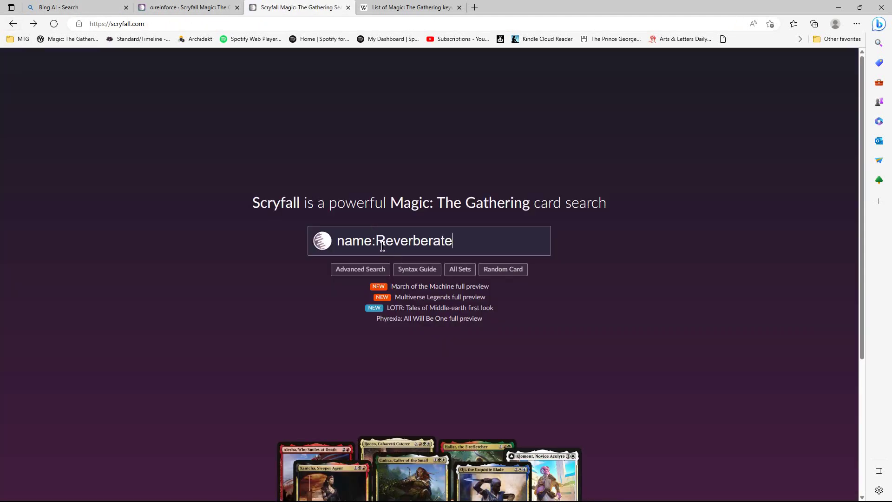
drag(375, 240, 453, 240)
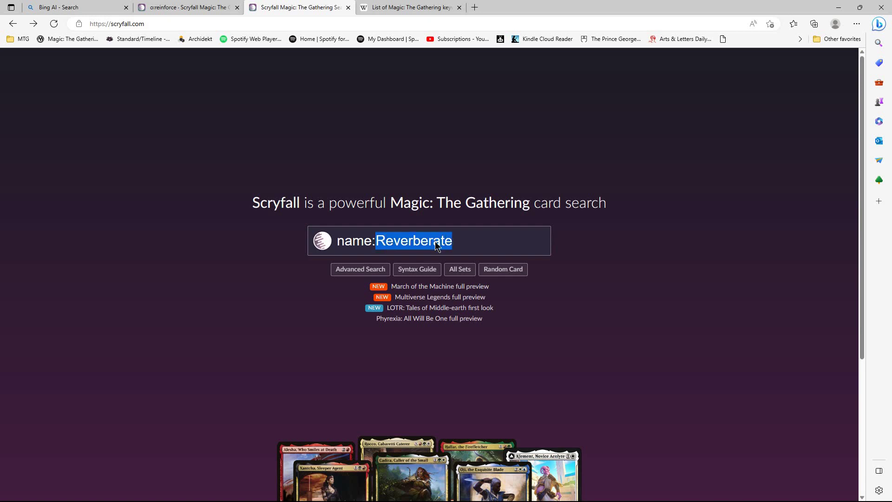
right_click(436, 242)
click(534, 310)
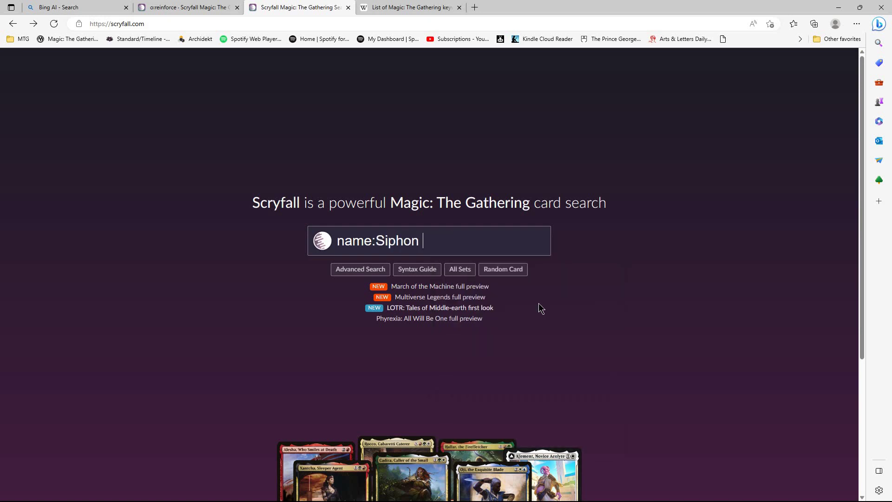
key(Return)
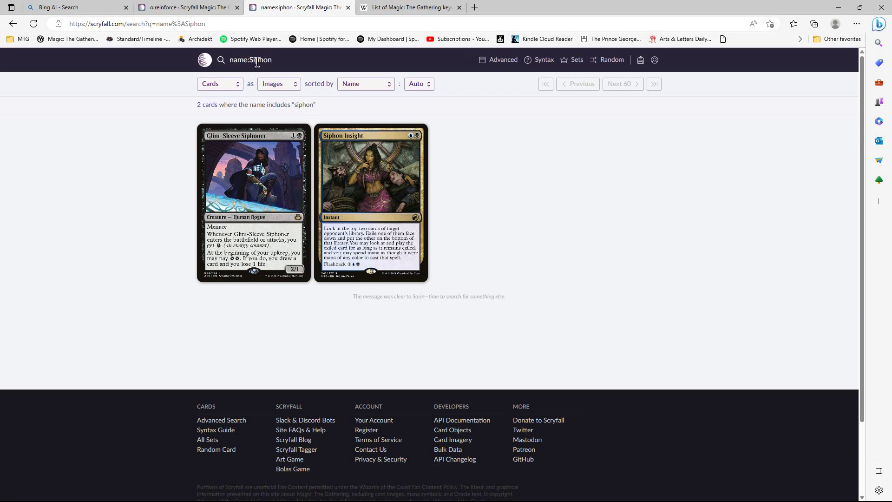
Copy the keyword Shatter from the Bing chat answer, search Scryfall for "name:Shatter" and look through the matching cards.
click(88, 7)
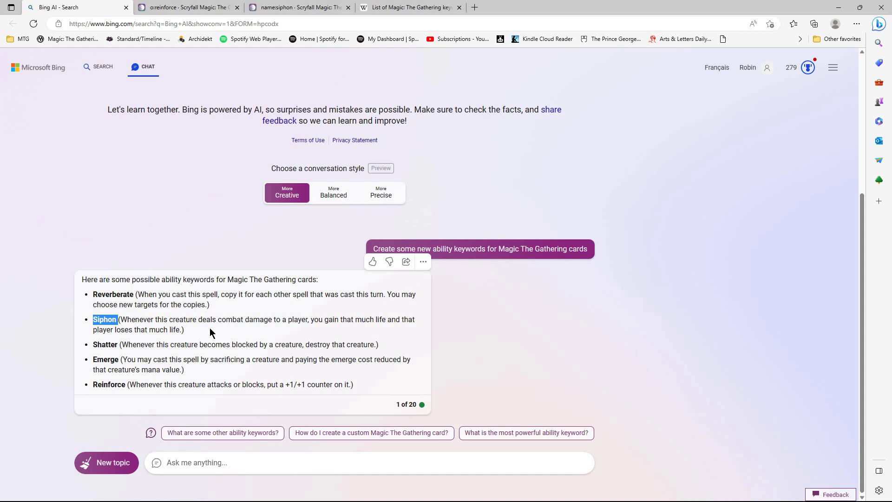
double_click(108, 344)
right_click(110, 343)
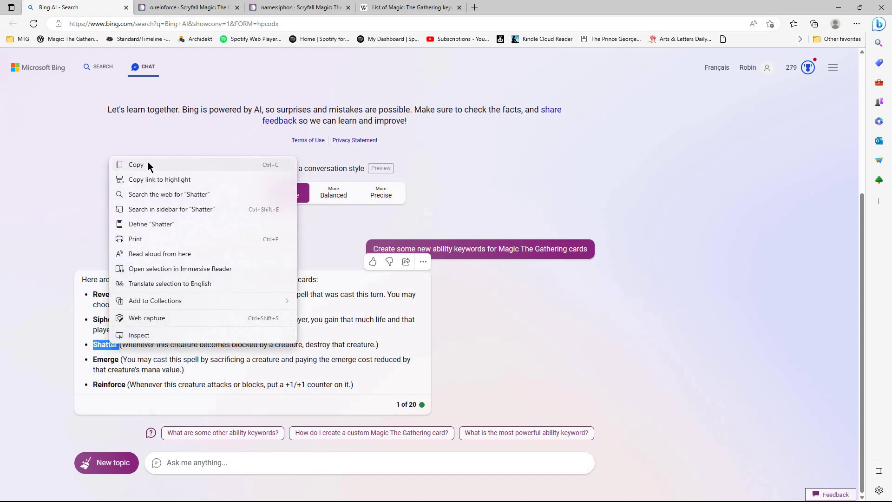
click(147, 164)
click(300, 7)
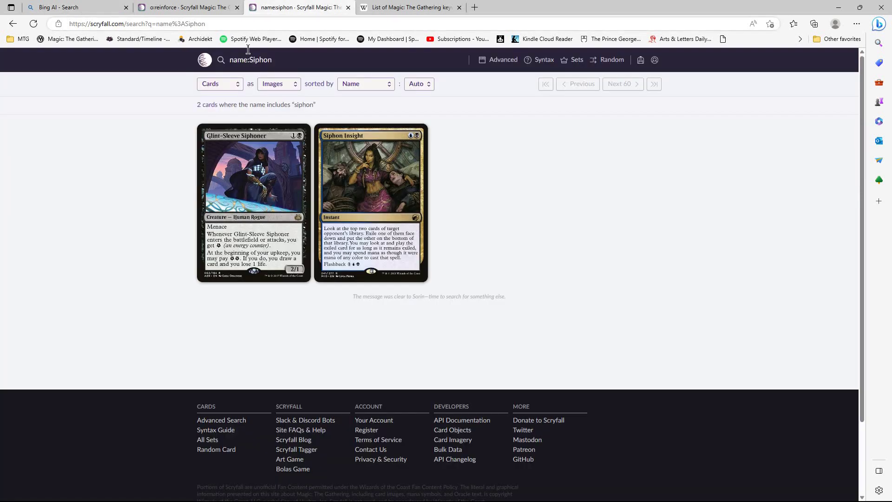
double_click(262, 59)
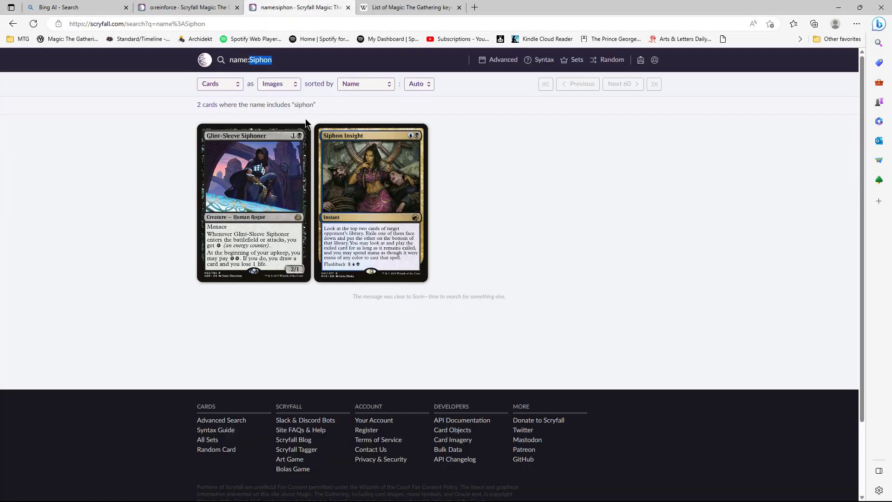
right_click(263, 59)
click(365, 144)
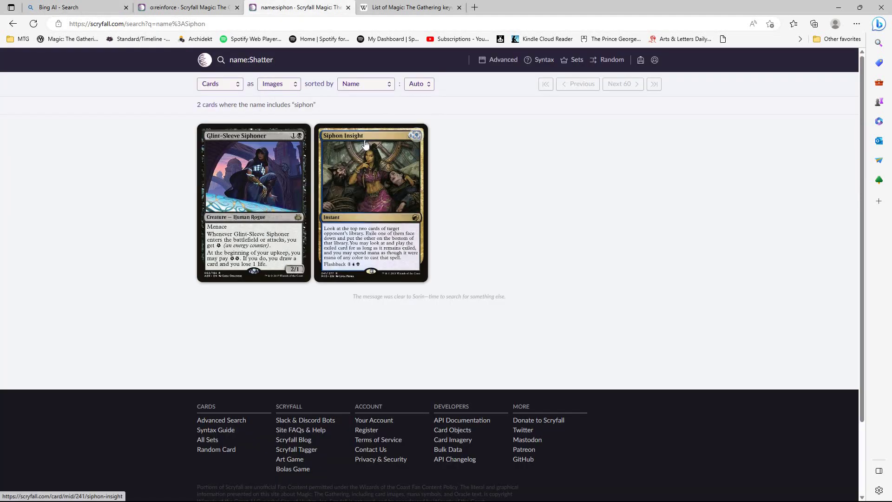
key(Return)
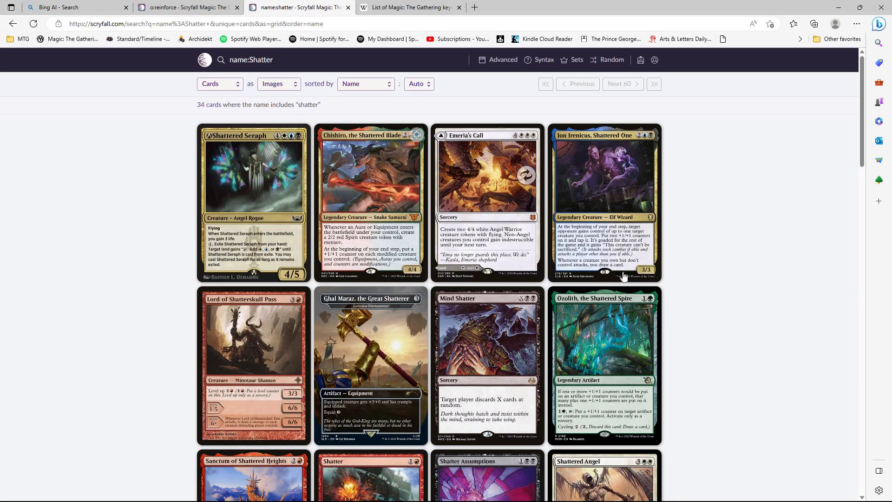
scroll(756, 367, down, 4)
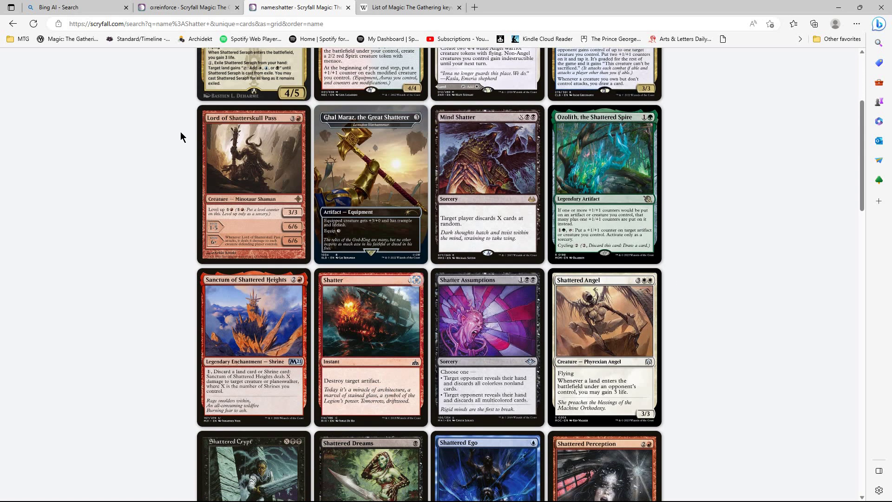
Return to the Bing chat and send the prompt "create a card that uses the Shatter ability as listed above".
click(93, 8)
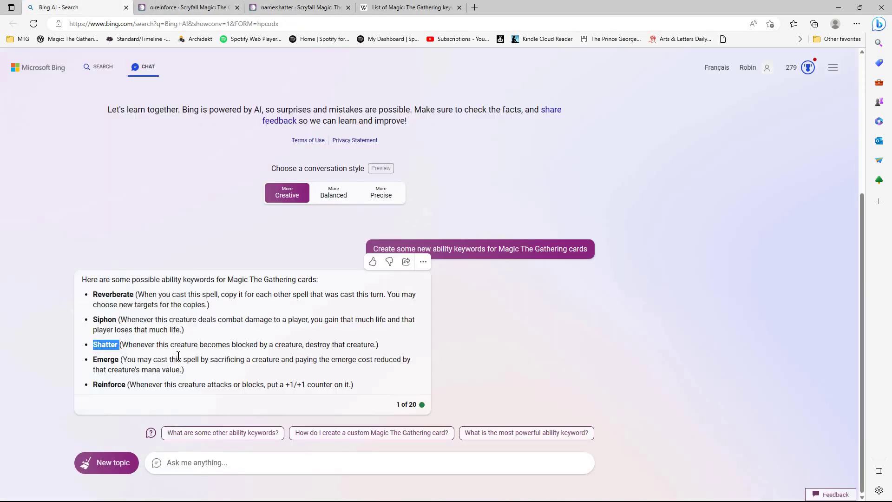
click(246, 344)
click(246, 468)
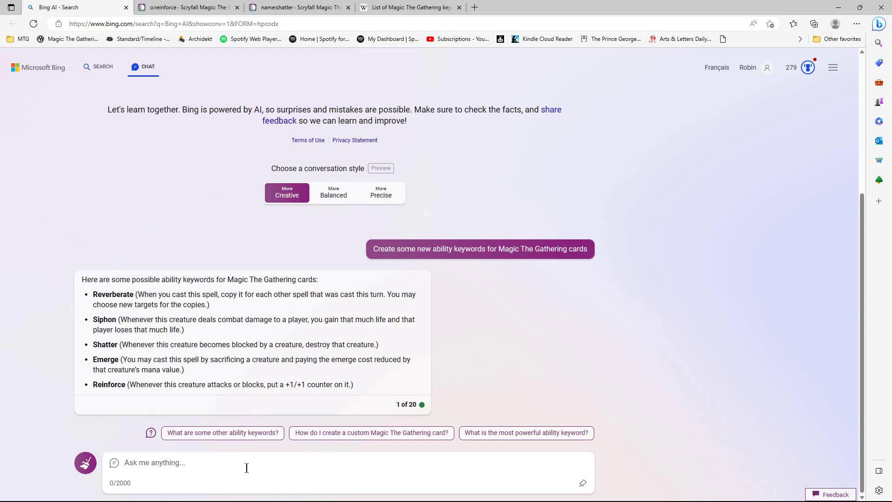
text(create a card wit)
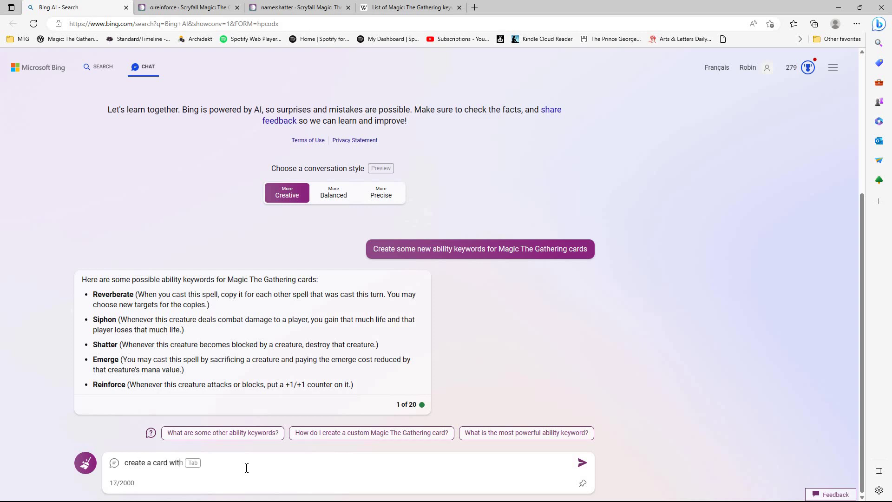
text(h the Shatter ability as list)
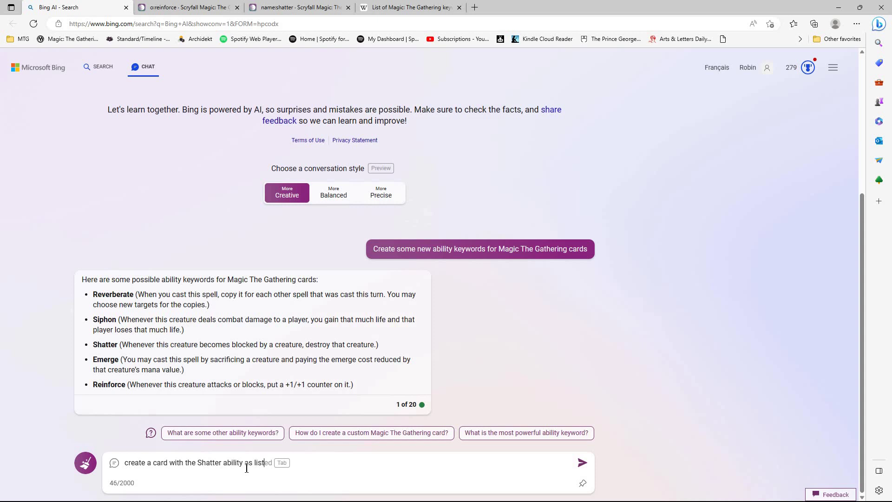
text(ed above)
double_click(180, 461)
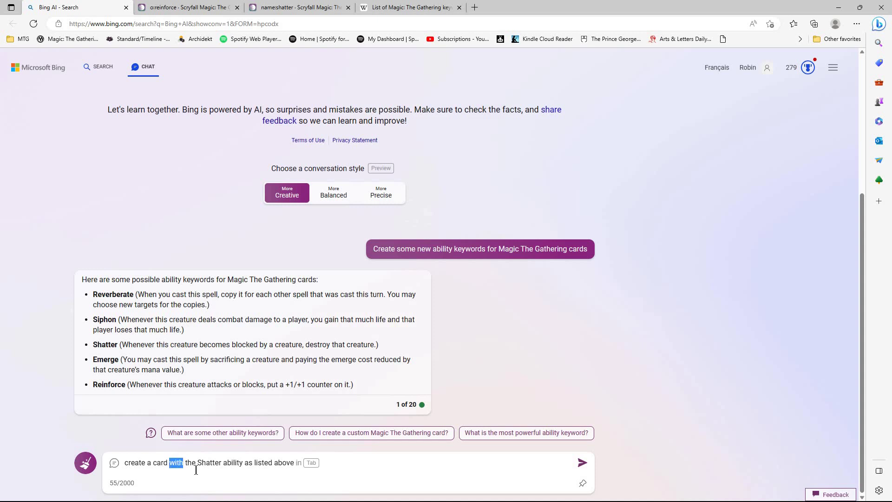
text(that uses)
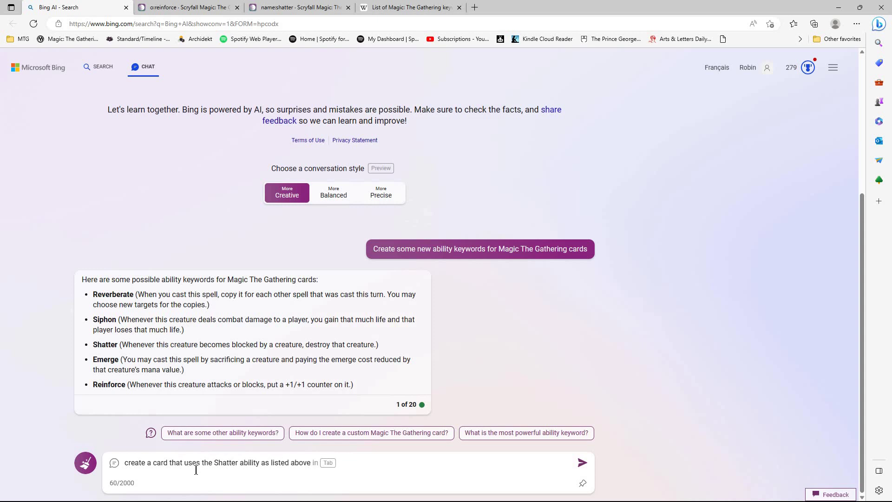
key(Return)
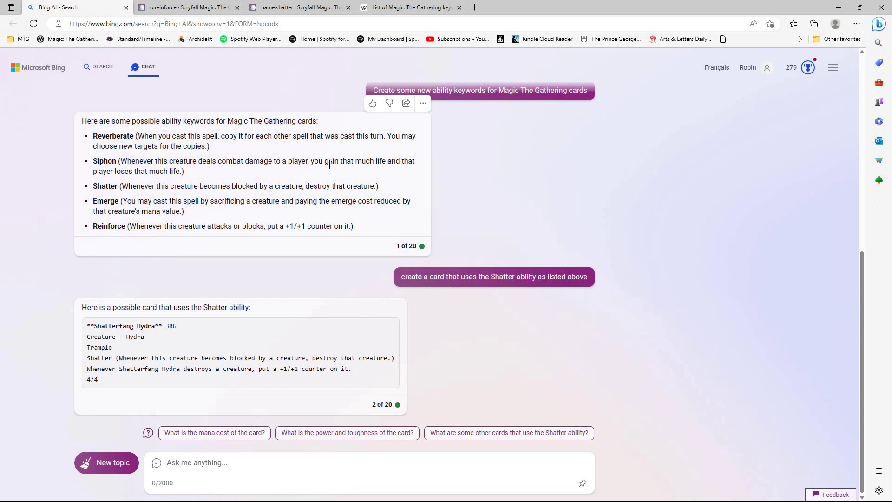
Copy Siphon's effect wording from the Bing chat answer and search Scryfall for fo:"you gain that much life and that player loses that much life".
drag(311, 161, 178, 176)
right_click(179, 174)
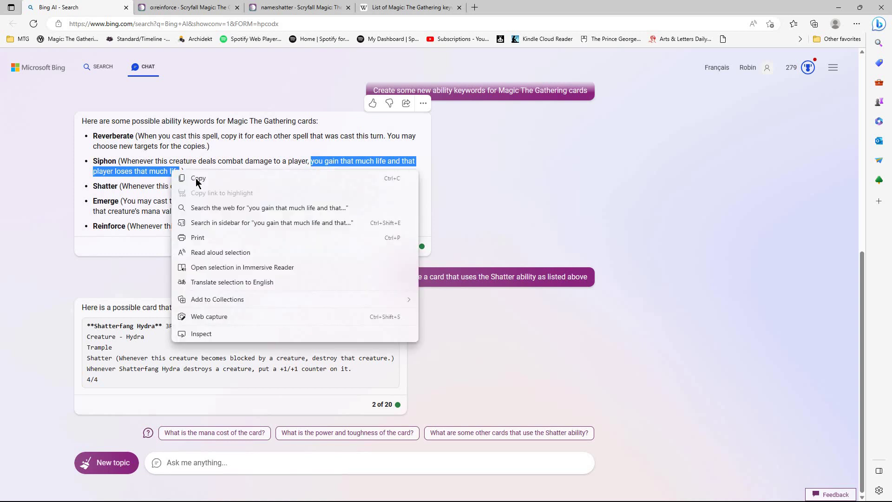
click(197, 178)
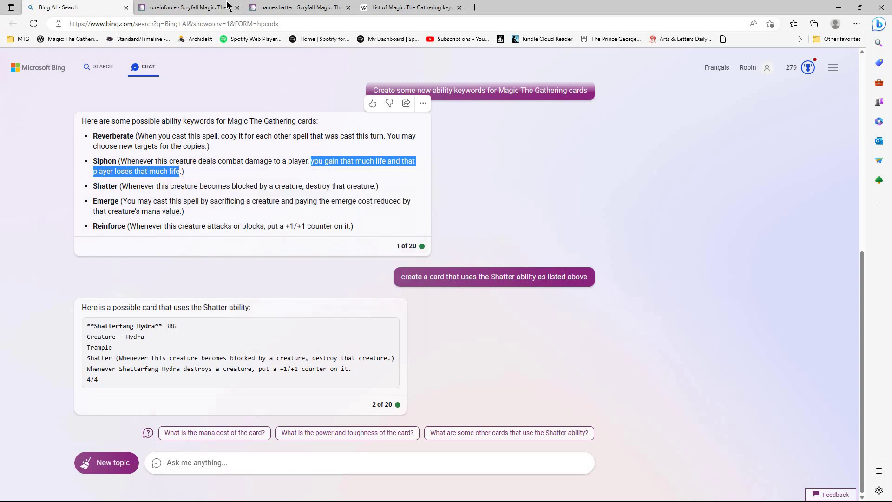
click(255, 7)
key(ctrl+shift+Tab)
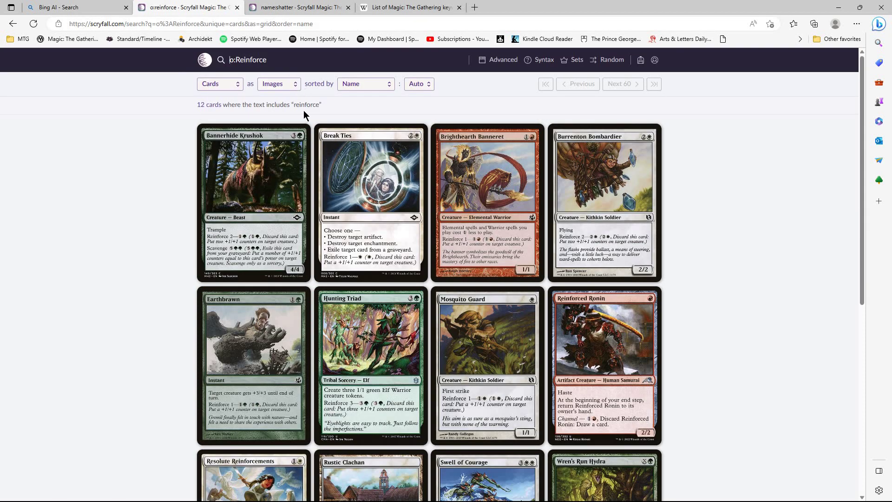
text(f)
double_click(286, 61)
double_click(288, 65)
text(")
key(ctrl+v)
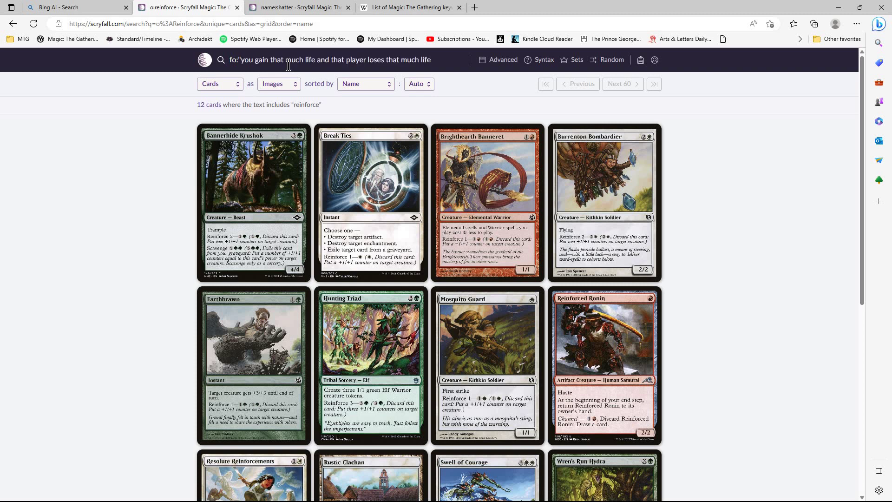
key(Return)
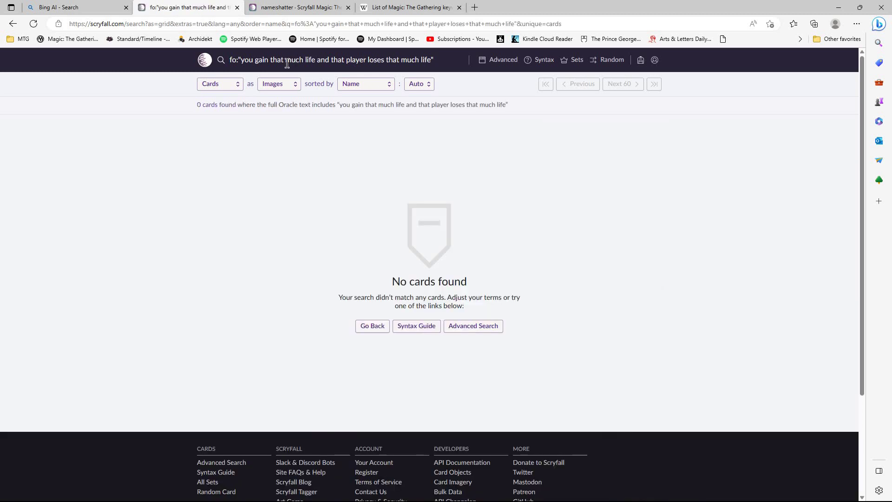
Shorten the Scryfall query to fo:"gain that much life" and run the search again.
click(242, 59)
key(ctrl+shift+Right)
key(BackSpace)
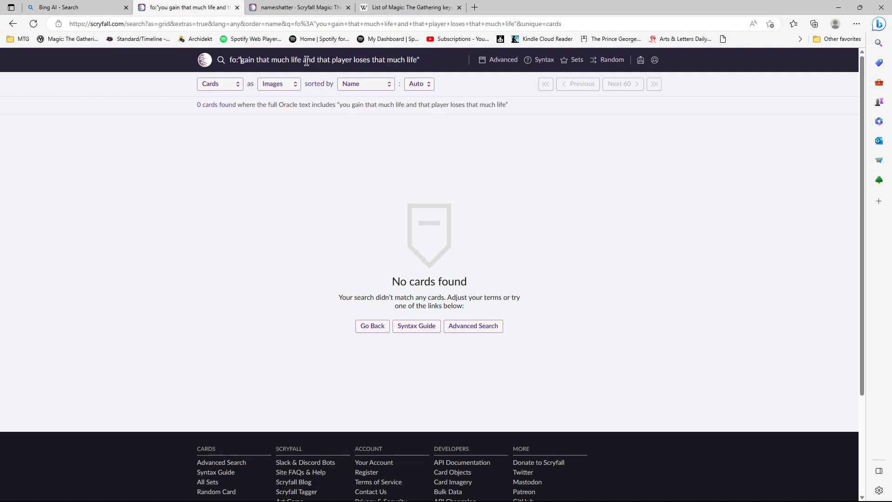
drag(303, 60, 416, 60)
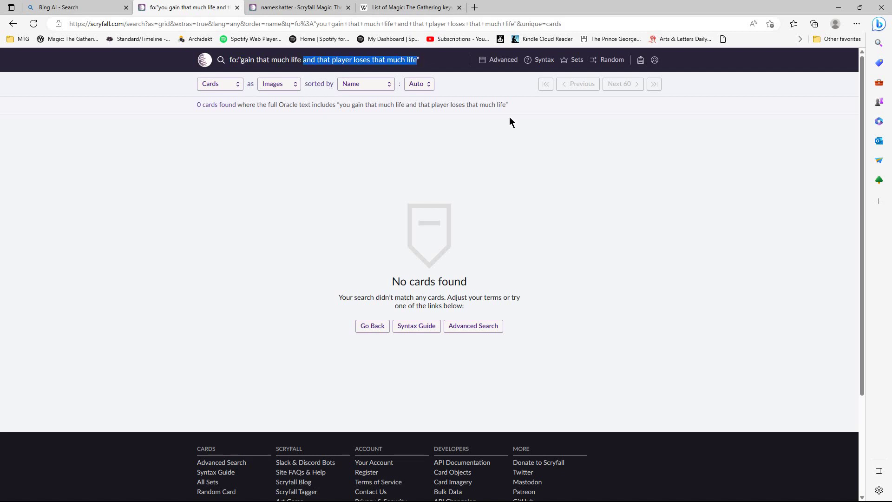
key(BackSpace)
key(Return)
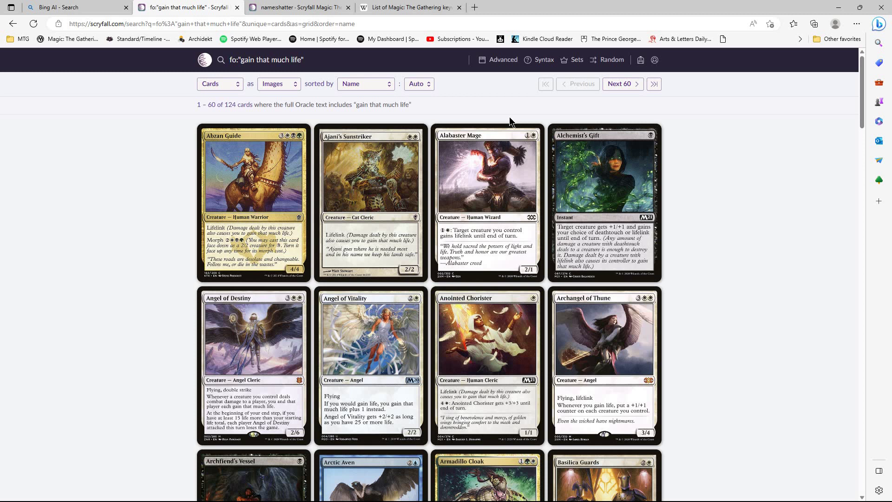
Return to the Bing chat, review its earlier answers and send the prompt "create some new mechanics for Magic The gathering".
click(99, 11)
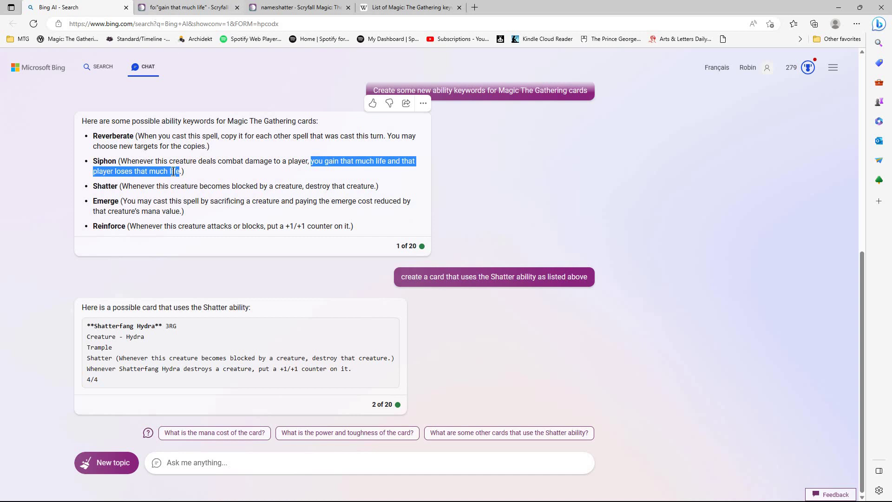
click(209, 170)
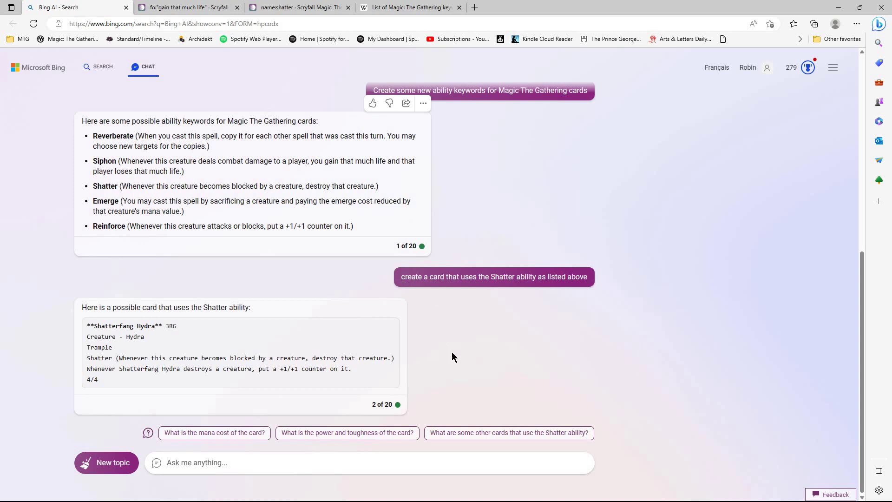
scroll(461, 358, up, 4)
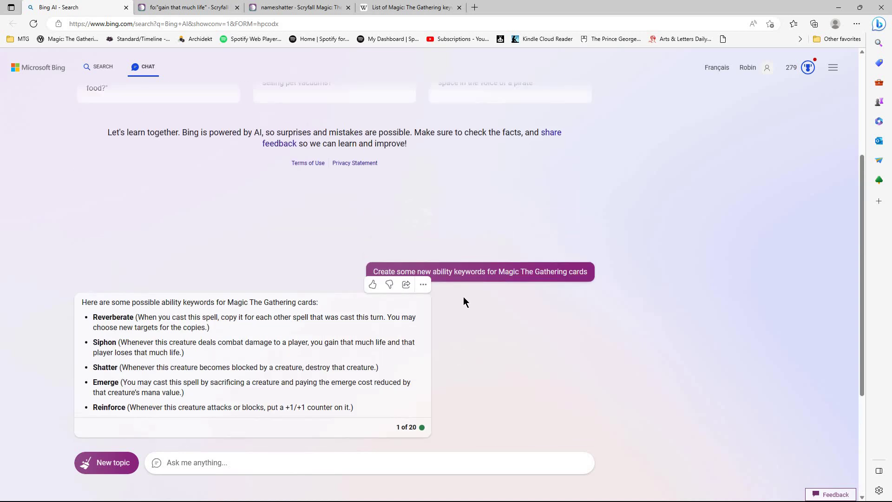
scroll(416, 409, down, 4)
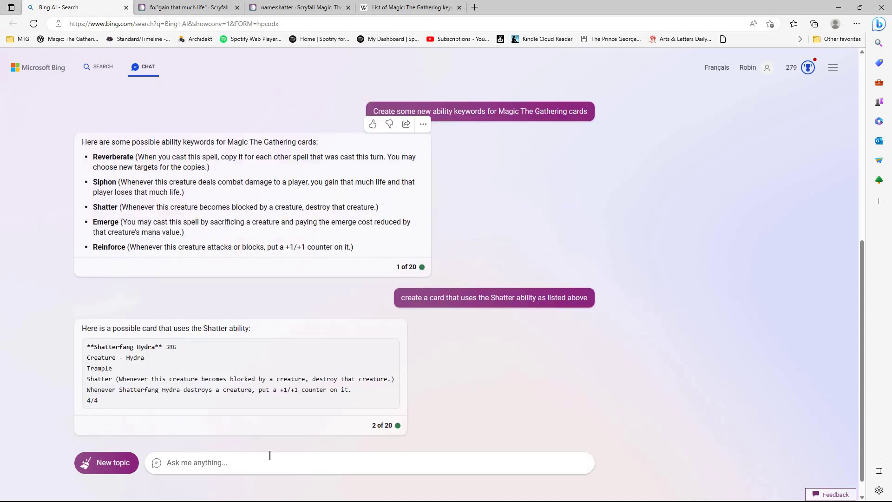
click(263, 460)
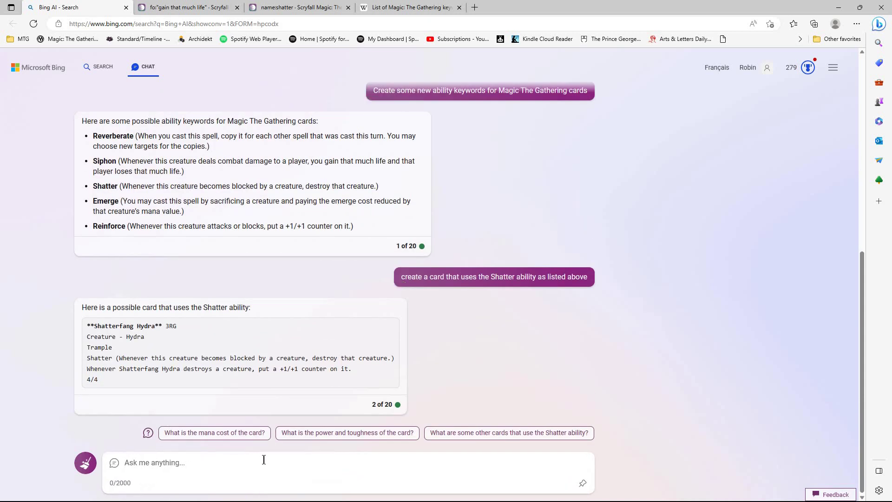
text(create some ne)
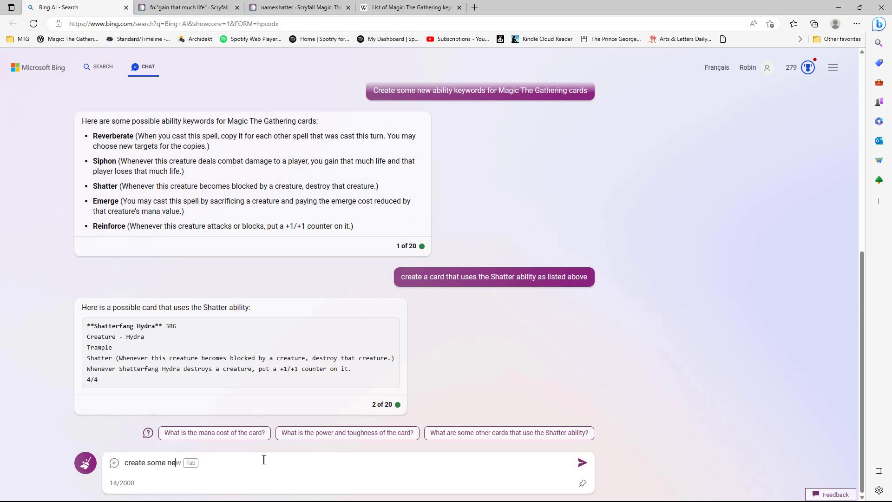
text(w mechani)
text(ca)
key(BackSpace)
key(BackSpace)
text(cs )
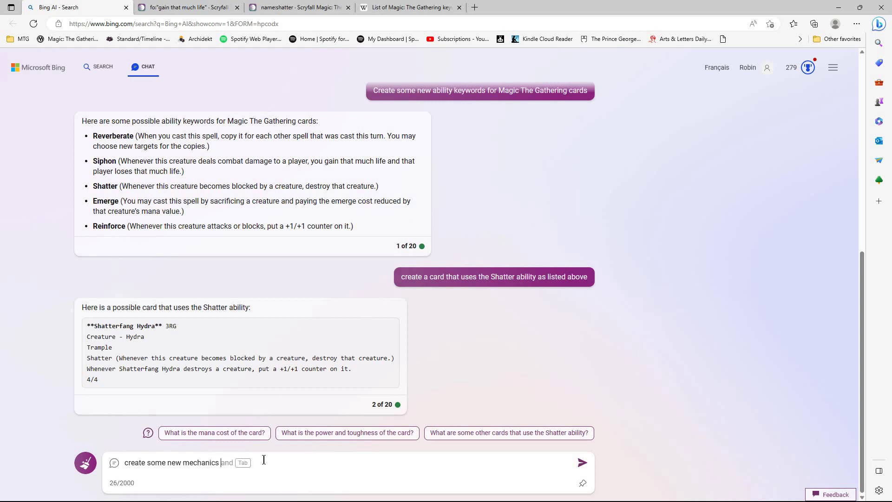
text(for Magic The gatheri)
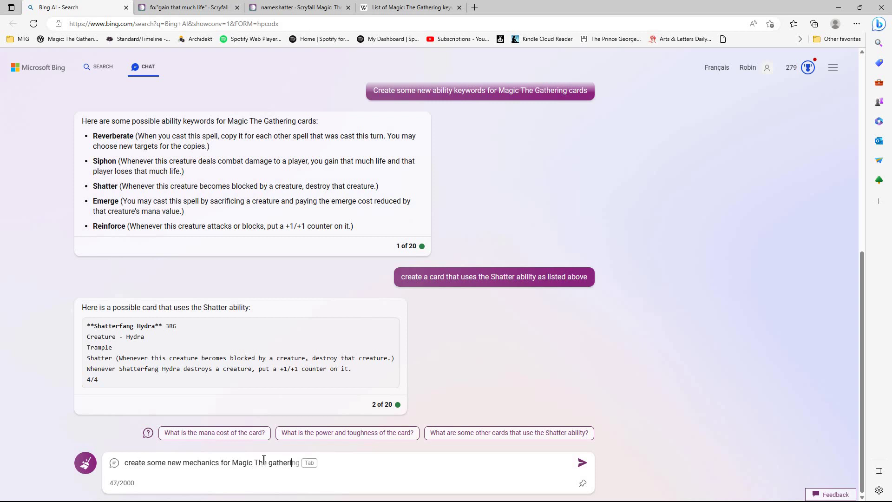
text(ng)
key(Return)
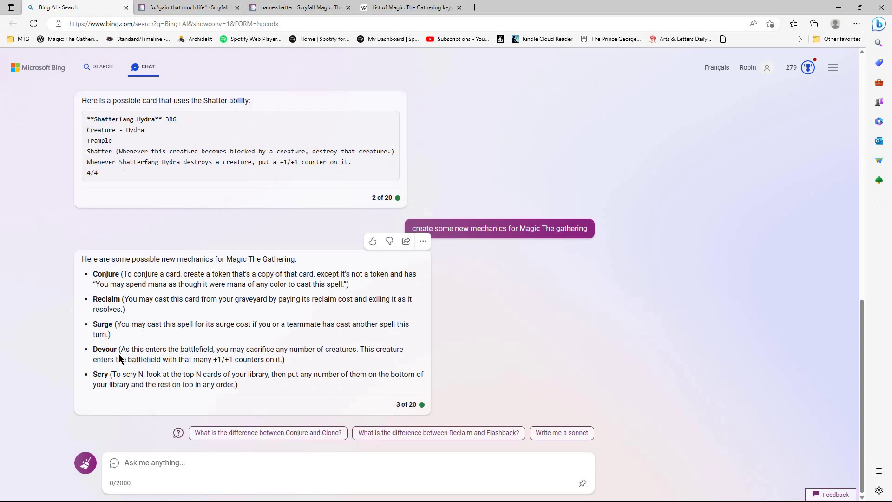
Copy the mechanic name Conjure from the new Bing chat answer and search Scryfall's full Oracle text for "fo:Conjure".
double_click(106, 350)
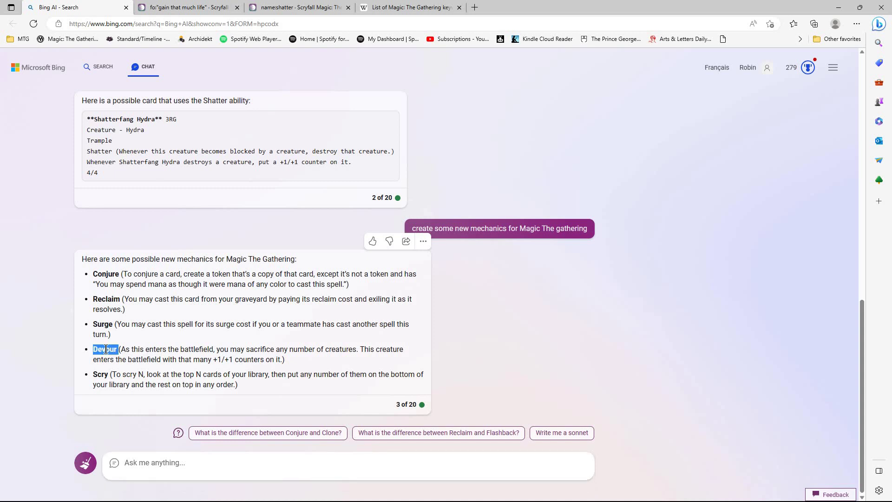
double_click(111, 273)
right_click(113, 275)
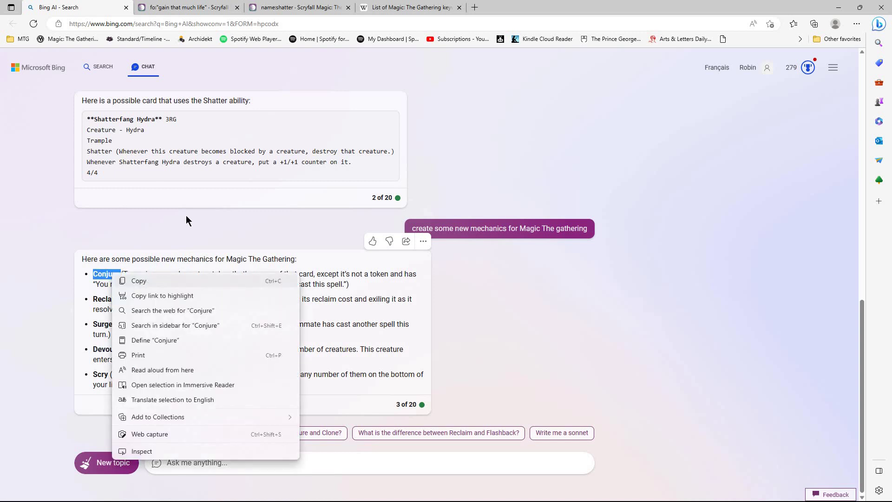
click(268, 5)
click(213, 8)
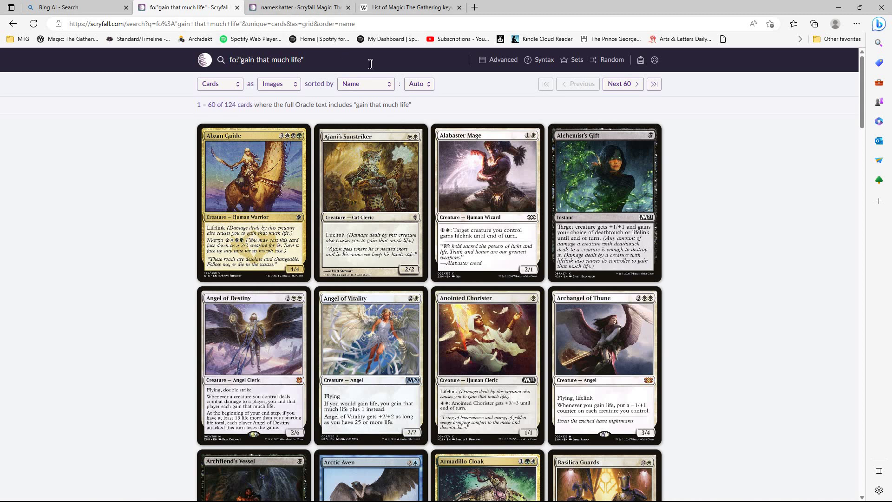
drag(238, 59, 372, 64)
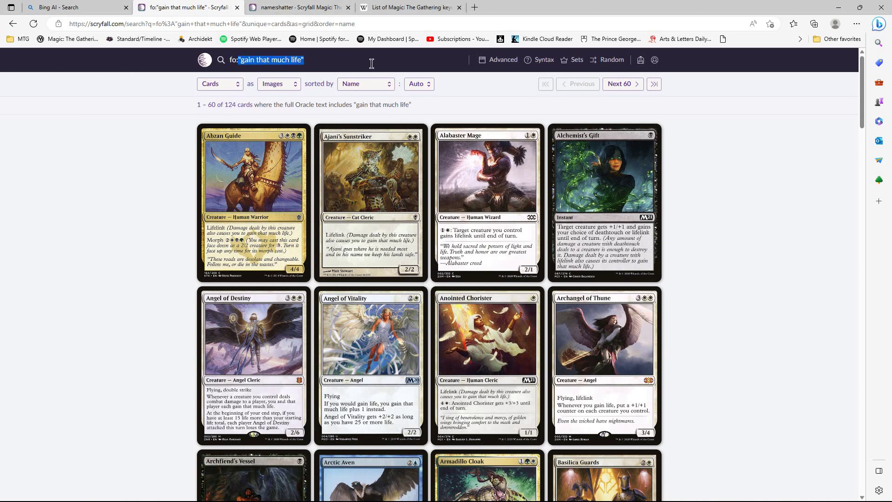
text(Conjure)
key(Return)
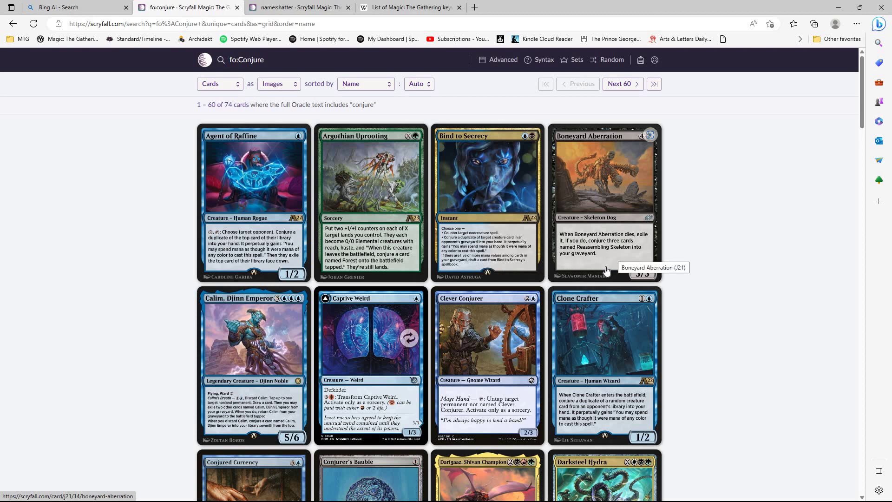
Look through the matching Scryfall cards to see how their text uses Conjure.
scroll(583, 310, down, 3)
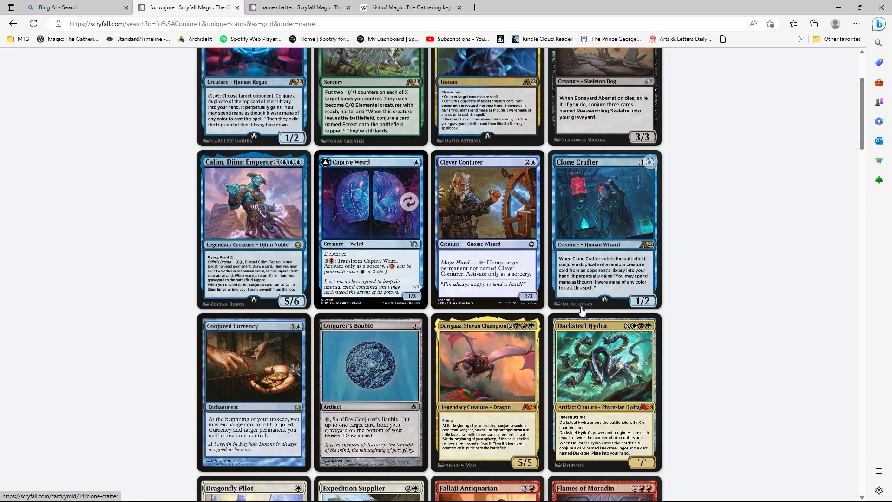
scroll(583, 310, down, 3)
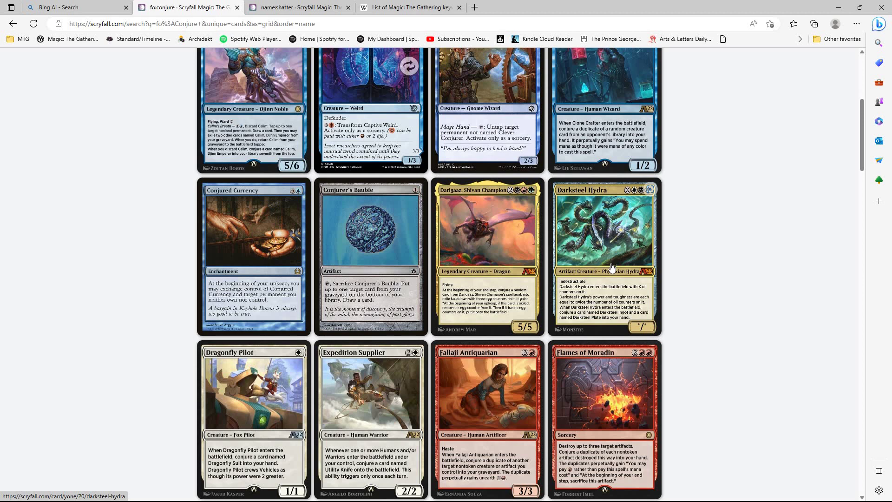
scroll(585, 269, up, 4)
scroll(604, 272, down, 1)
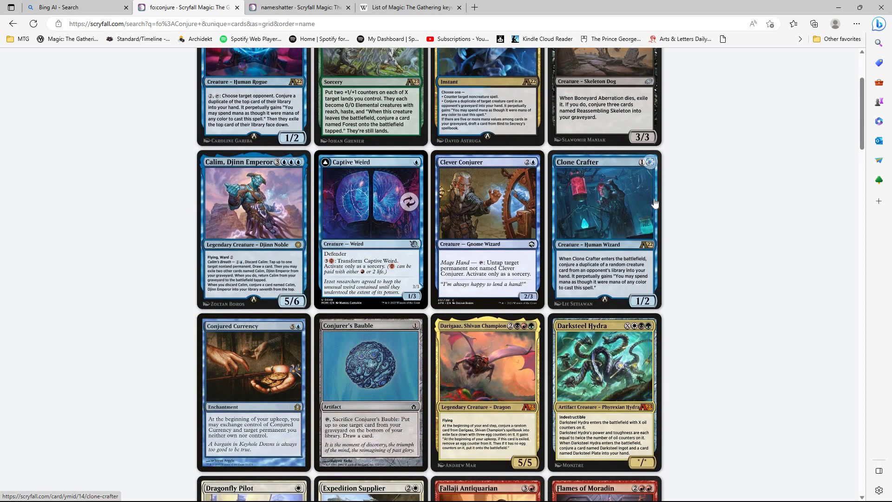
scroll(644, 223, up, 3)
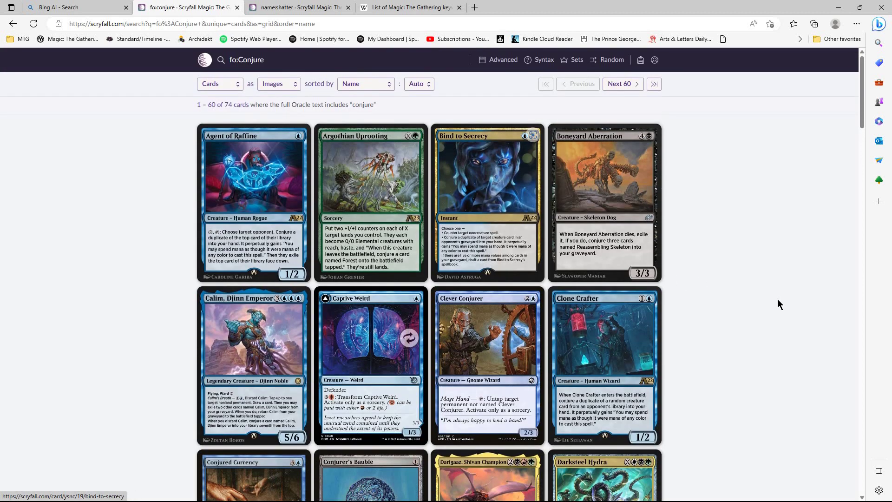
scroll(779, 305, down, 5)
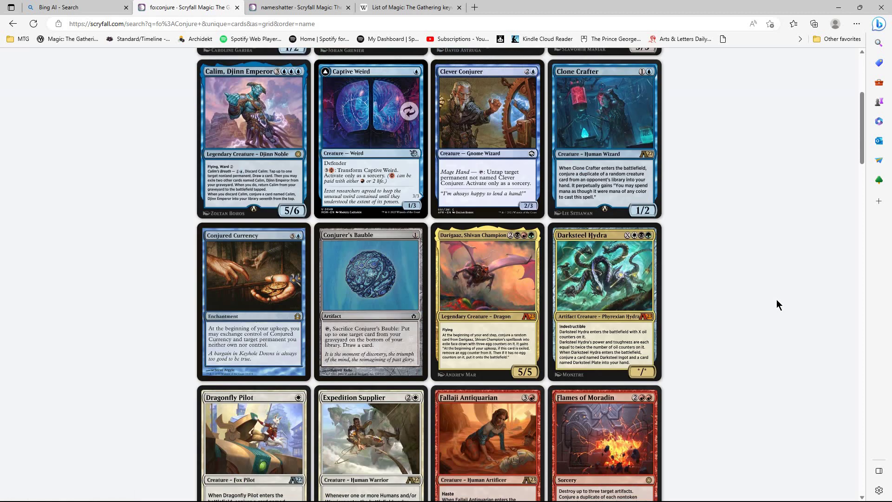
scroll(775, 304, down, 4)
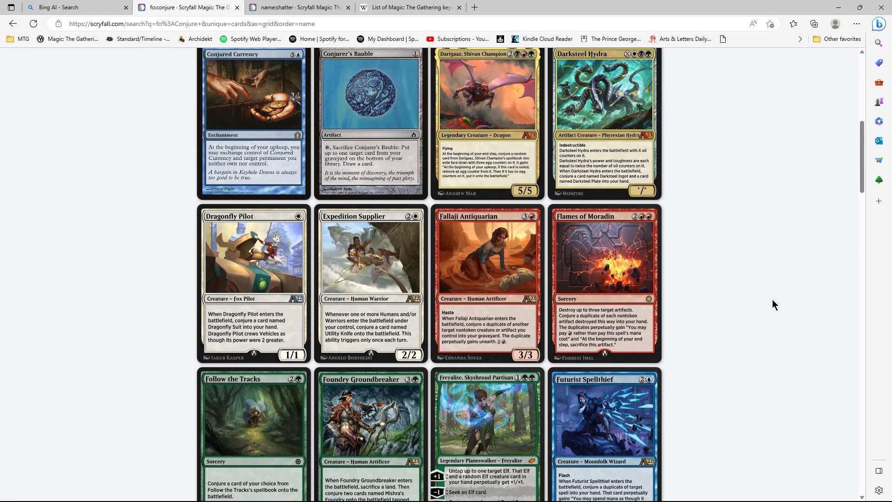
Continue through the remaining Conjure results on Scryfall and read the rules text on the cards.
scroll(772, 300, down, 2)
scroll(773, 300, down, 3)
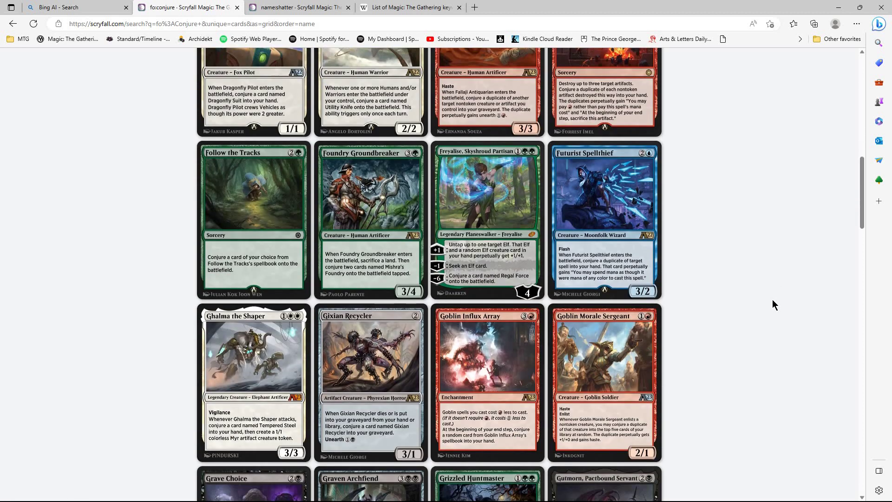
scroll(773, 301, down, 2)
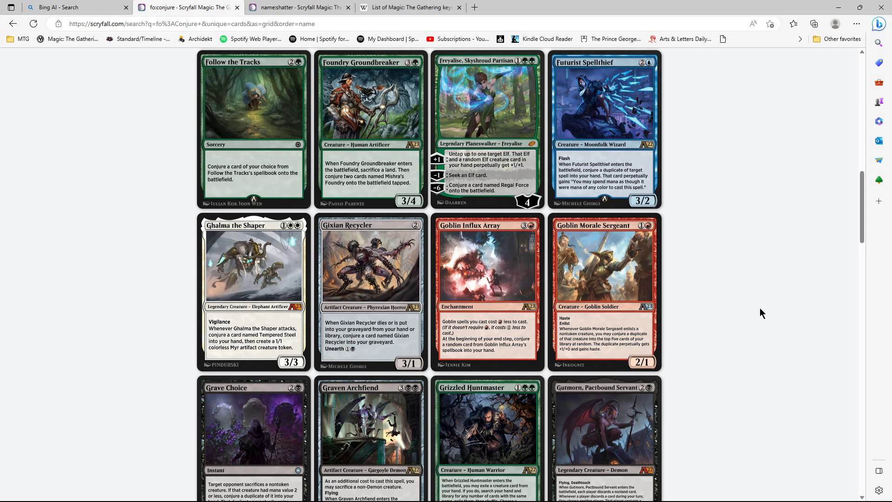
scroll(760, 309, down, 5)
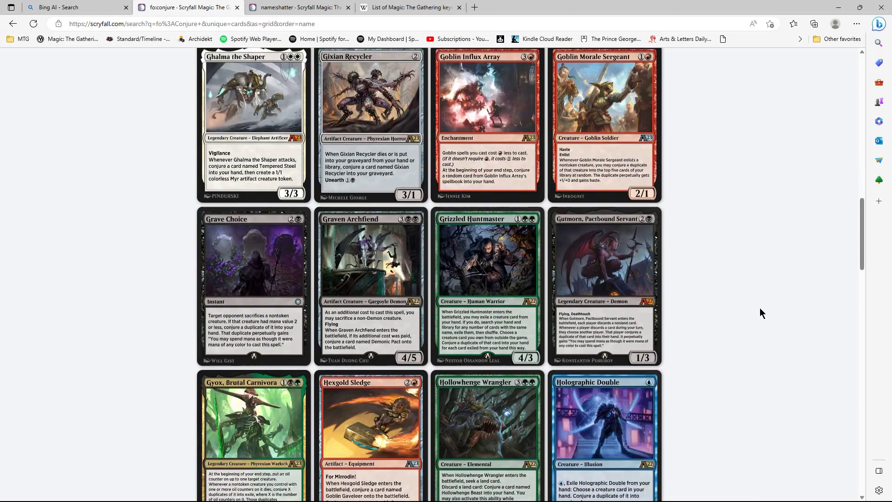
scroll(760, 307, down, 2)
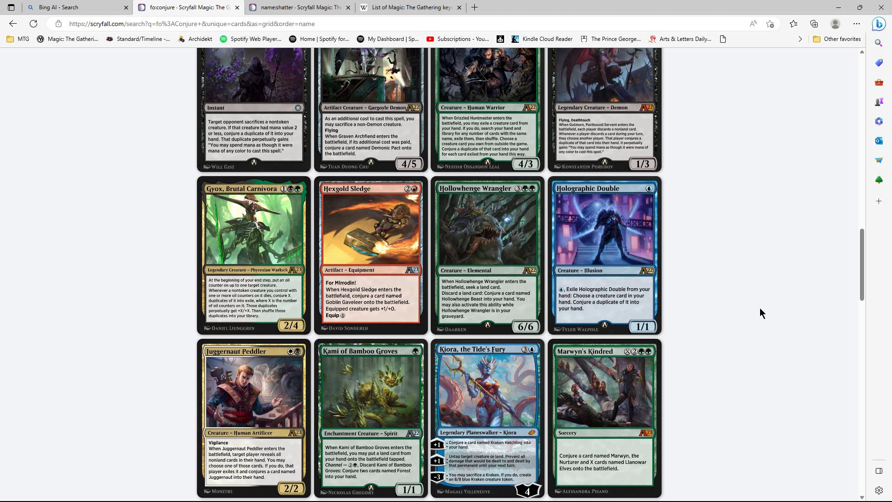
scroll(760, 308, down, 5)
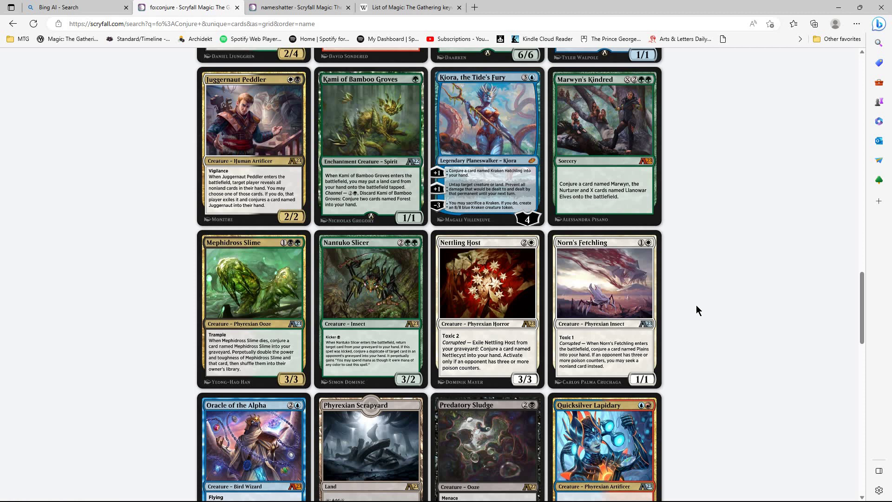
scroll(697, 310, down, 4)
scroll(697, 310, down, 2)
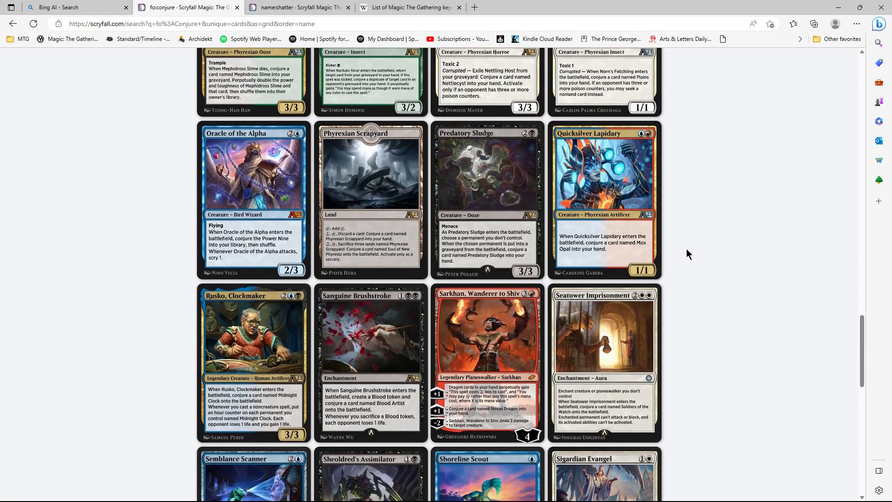
scroll(689, 253, down, 2)
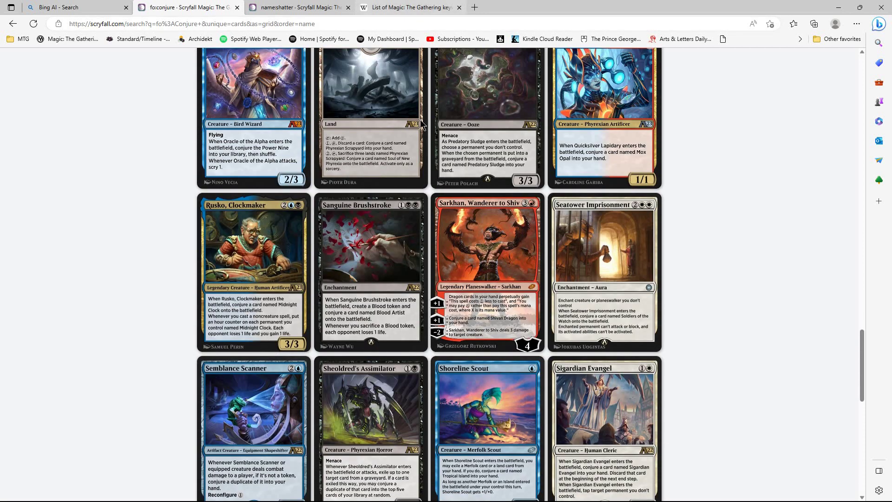
Switch to the Wikipedia keyword list, search Wikipedia for "alchemy" and look through the disambiguation page.
click(398, 8)
scroll(673, 303, up, 20)
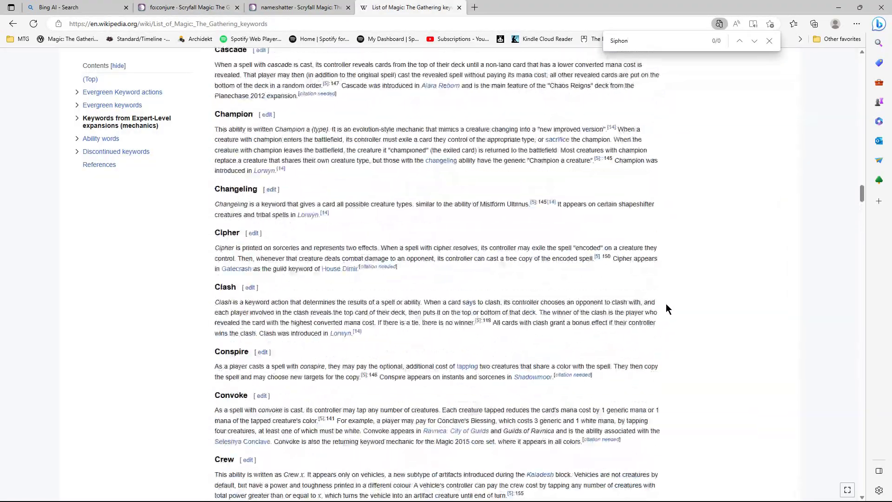
scroll(665, 303, up, 20)
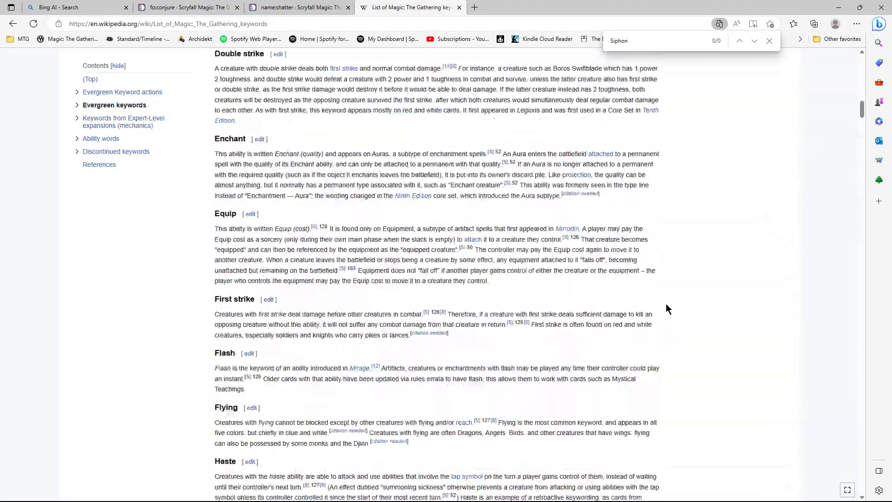
scroll(453, 55, up, 3)
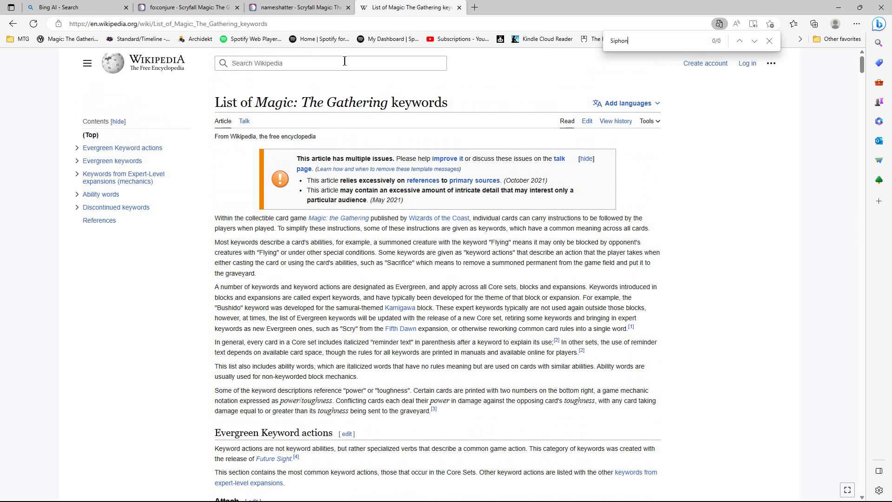
click(344, 63)
text(a)
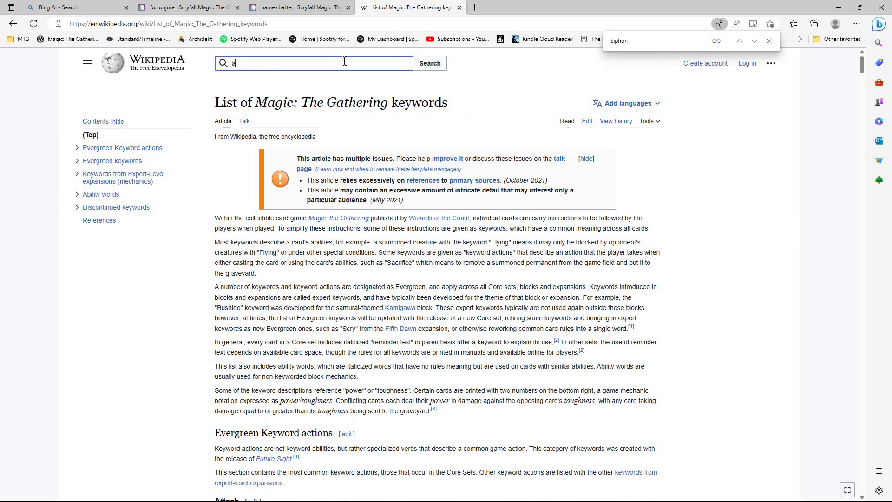
text(lchem)
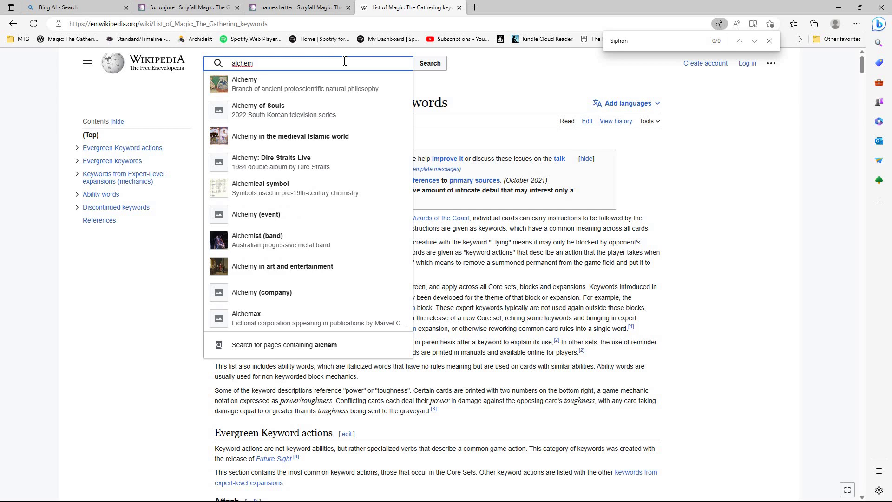
text(y)
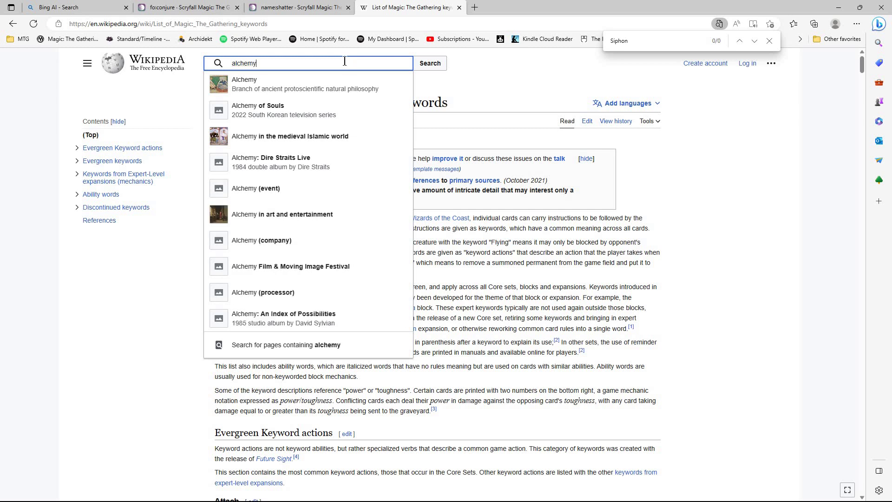
key(Return)
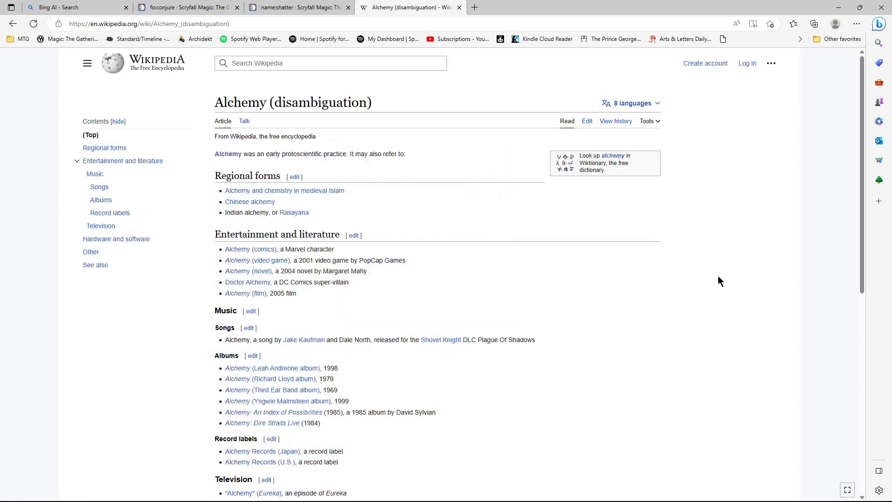
scroll(718, 276, down, 8)
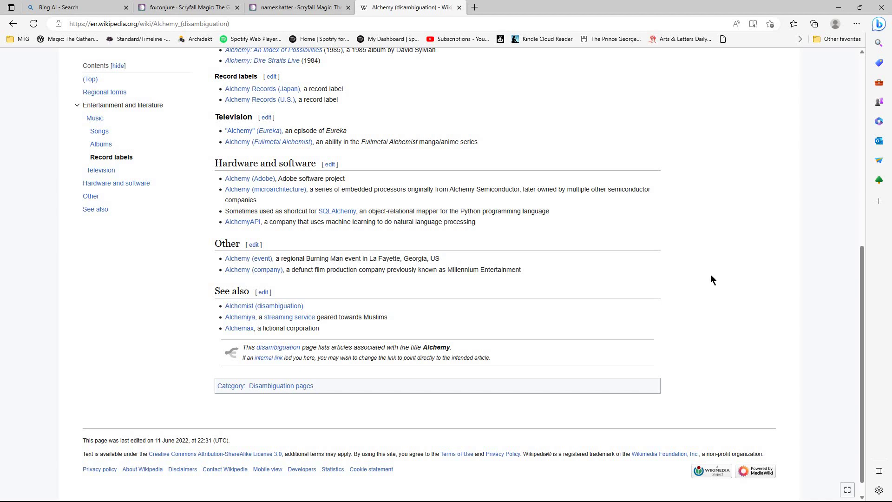
Return to the Bing chat, copy the mechanic name Reclaim and glance back over the earlier answers.
click(158, 10)
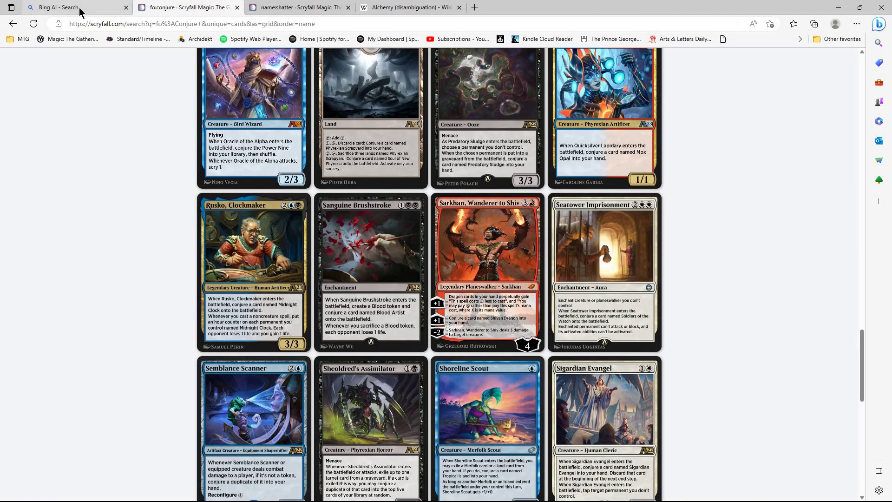
click(79, 11)
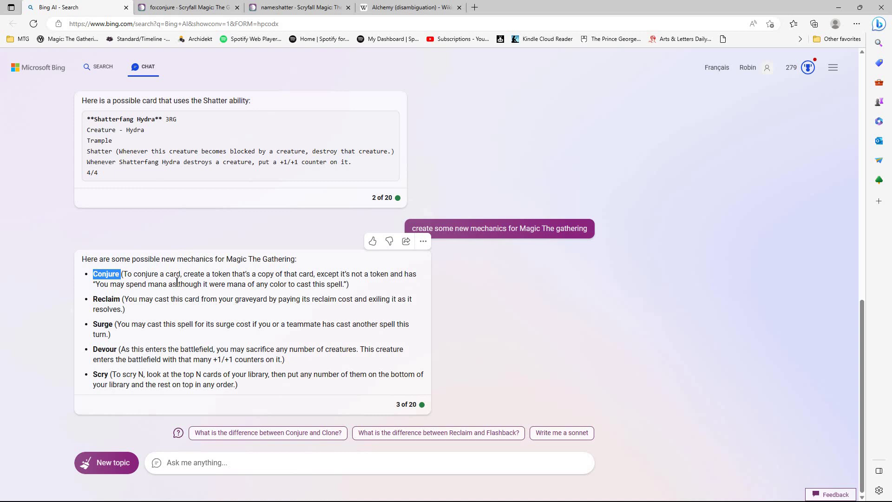
click(388, 284)
double_click(102, 299)
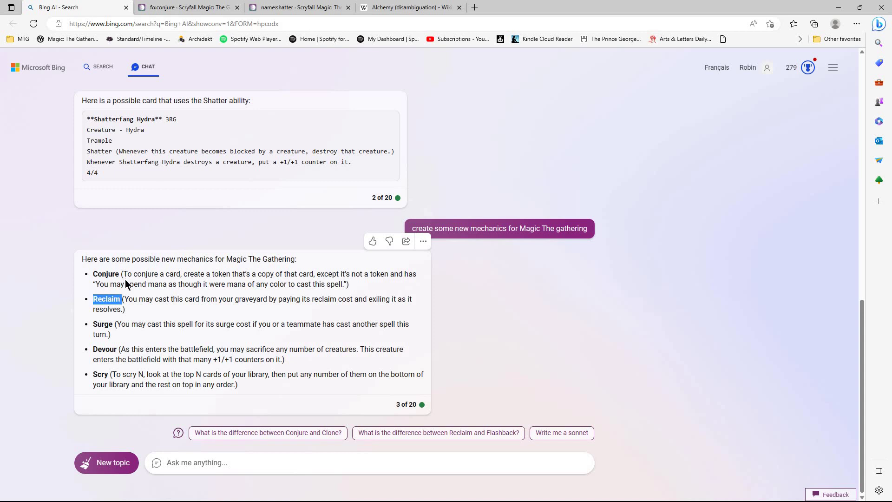
right_click(107, 300)
click(130, 305)
scroll(258, 330, up, 5)
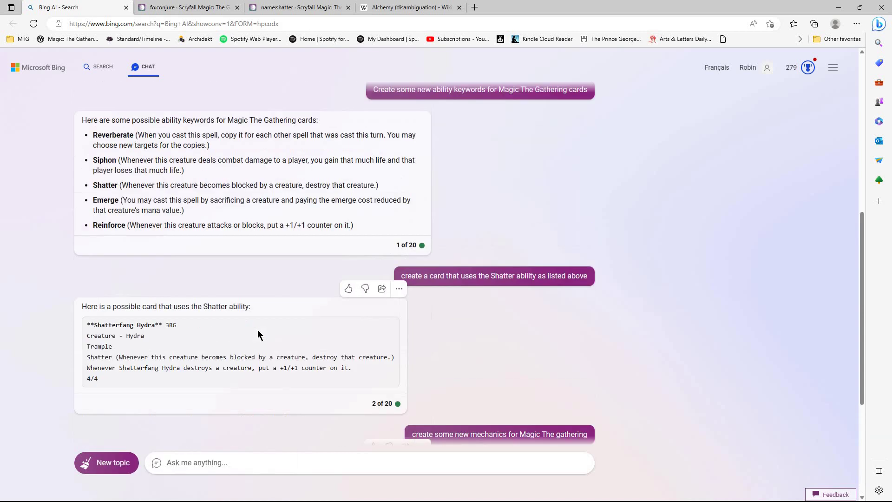
scroll(257, 330, up, 5)
scroll(258, 330, down, 4)
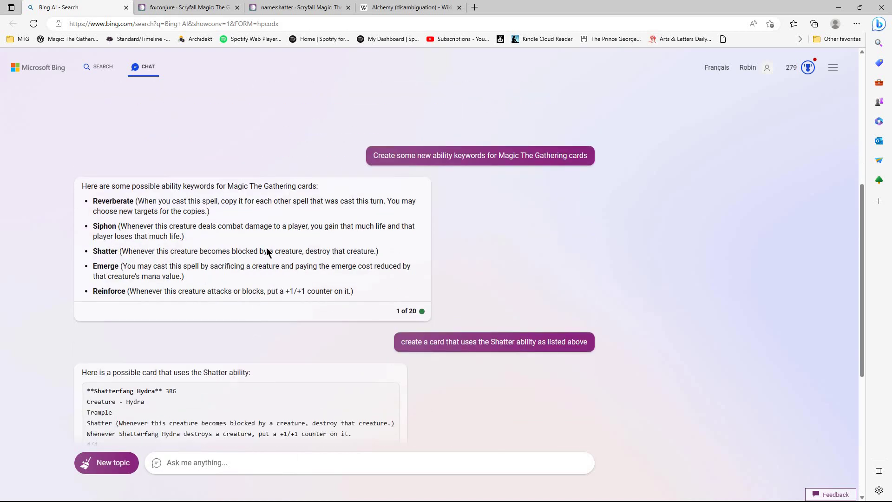
scroll(328, 7, down, 2)
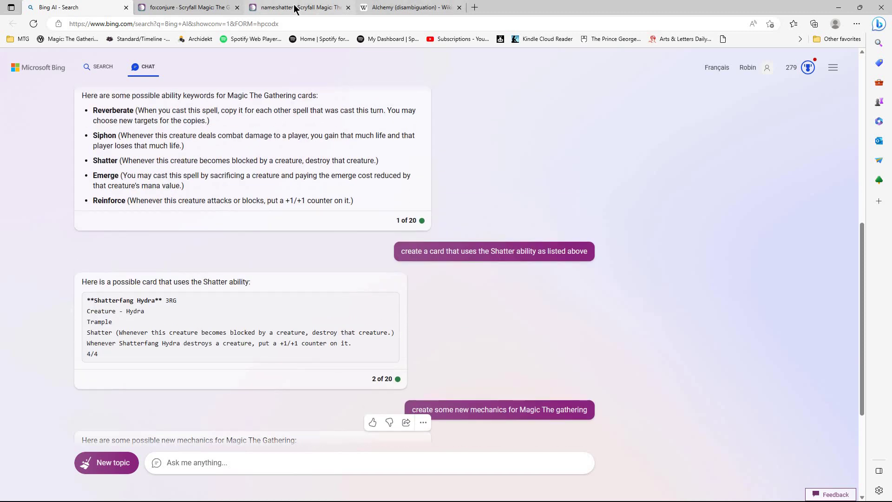
Replace Conjure with the copied name in the Scryfall full Oracle text query and search for fo:Reclaim.
click(191, 9)
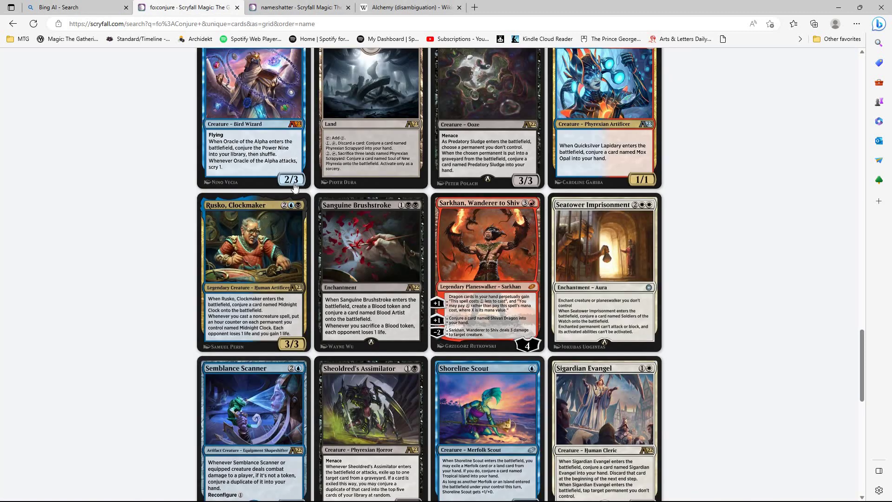
scroll(290, 203, up, 5)
scroll(290, 205, up, 16)
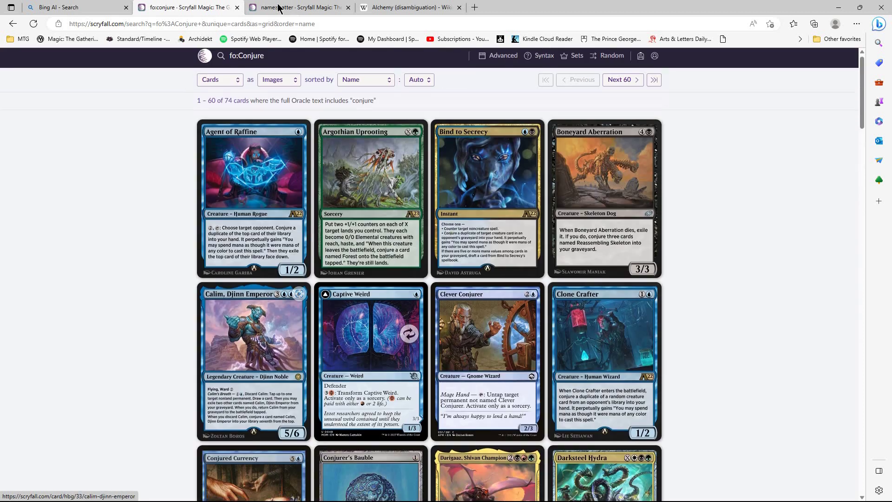
click(239, 60)
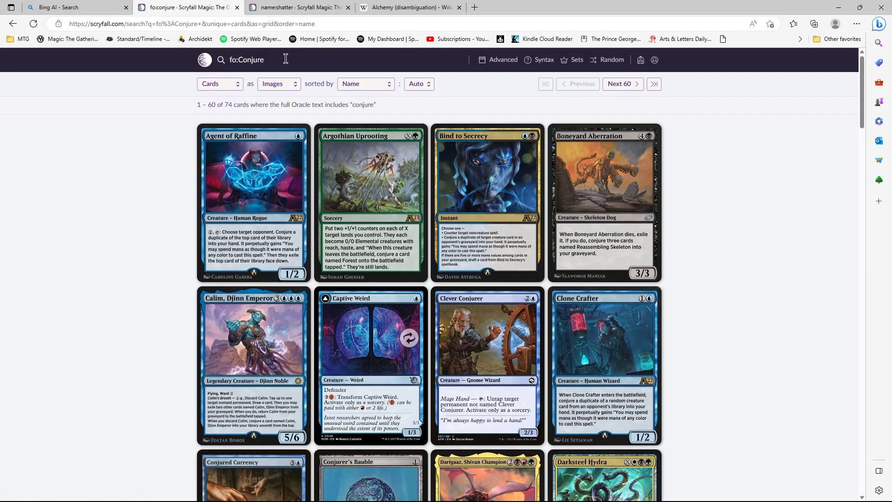
double_click(259, 60)
right_click(261, 62)
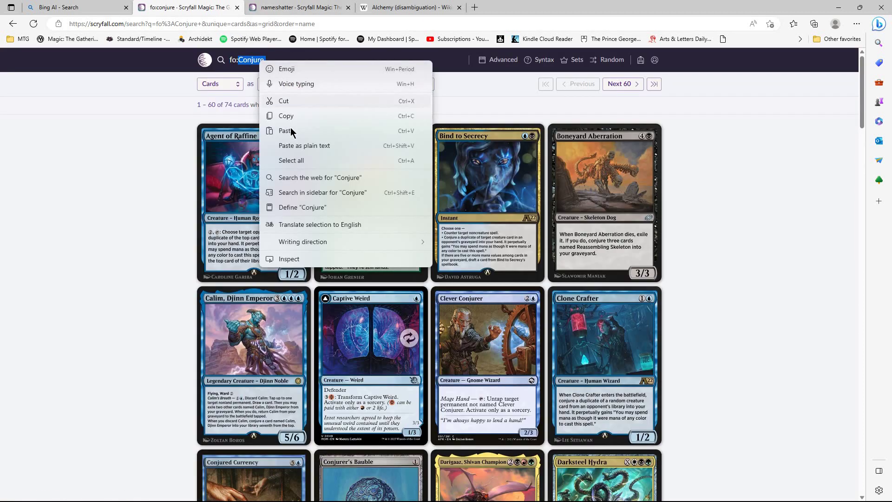
click(412, 131)
key(Return)
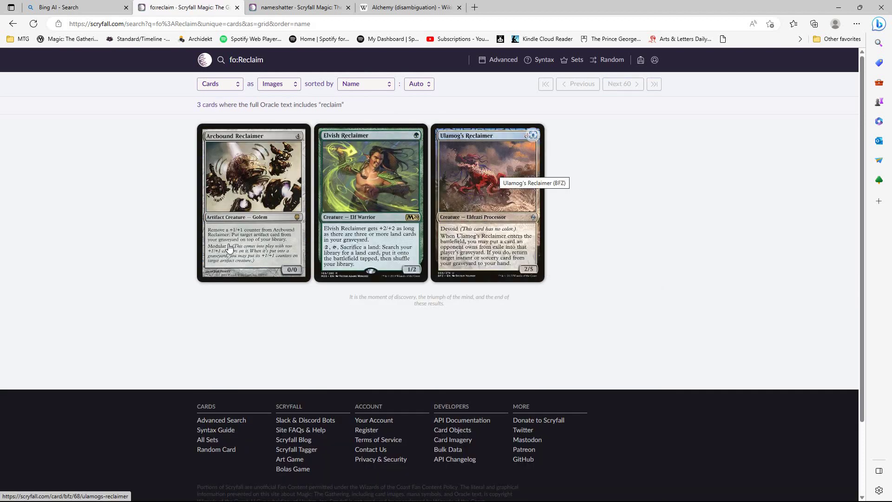
In the other Scryfall tab, change the card name query to name:Reclaim and run the search.
click(274, 8)
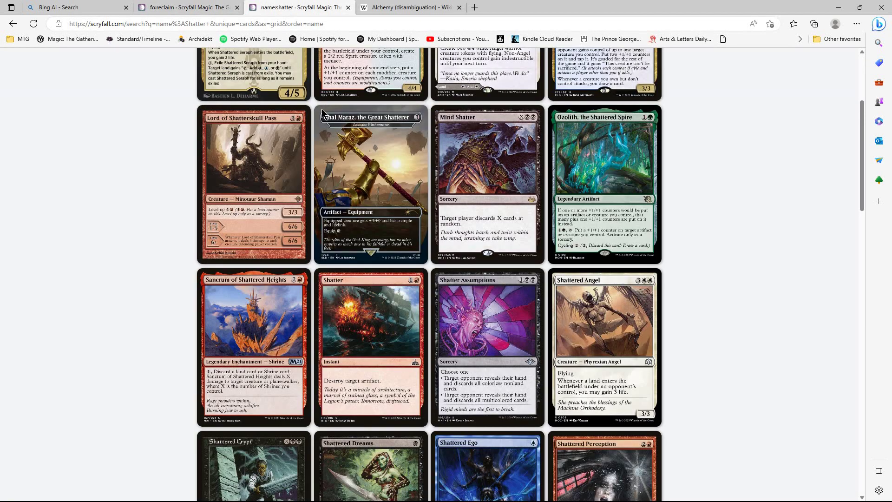
scroll(263, 55, up, 4)
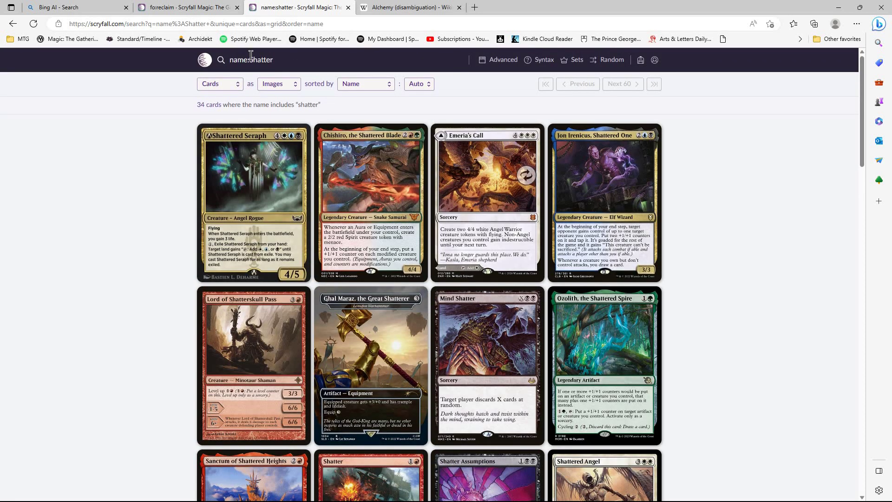
double_click(298, 56)
text(Reclaim)
key(Return)
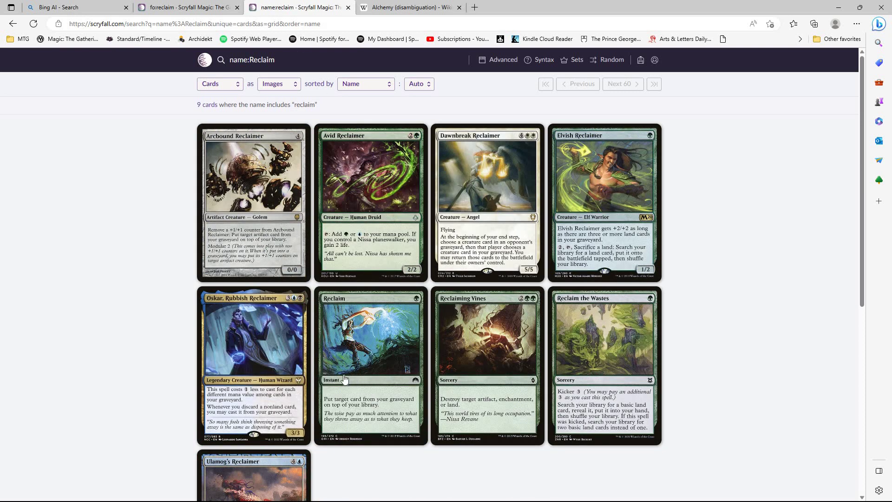
Open the Reclaim instant's card page, view all of its prints and return to the name search results.
click(369, 377)
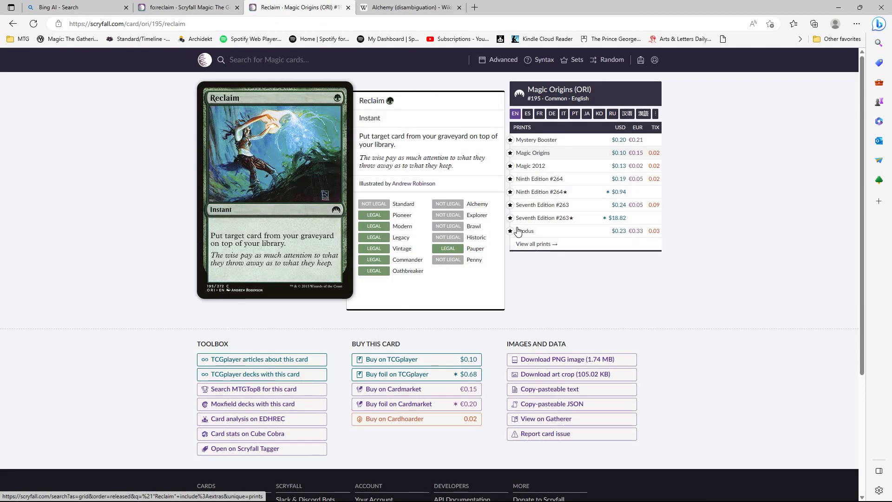
key(alt+Left)
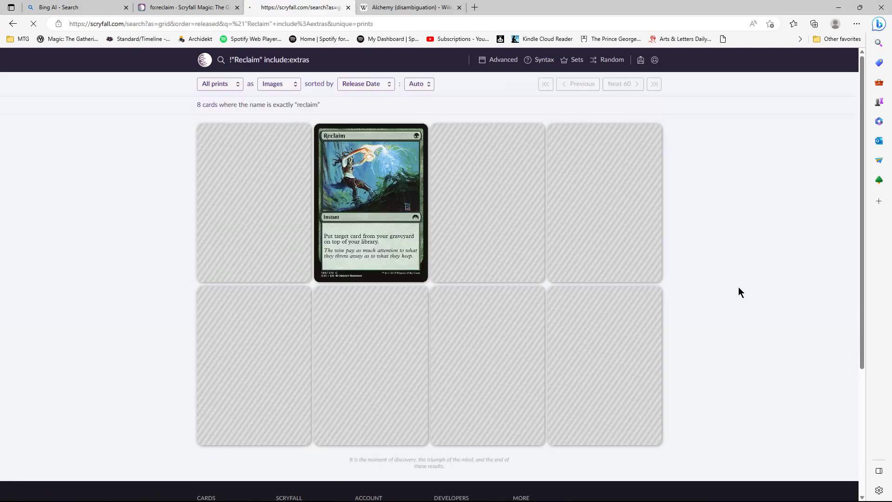
scroll(738, 286, down, 4)
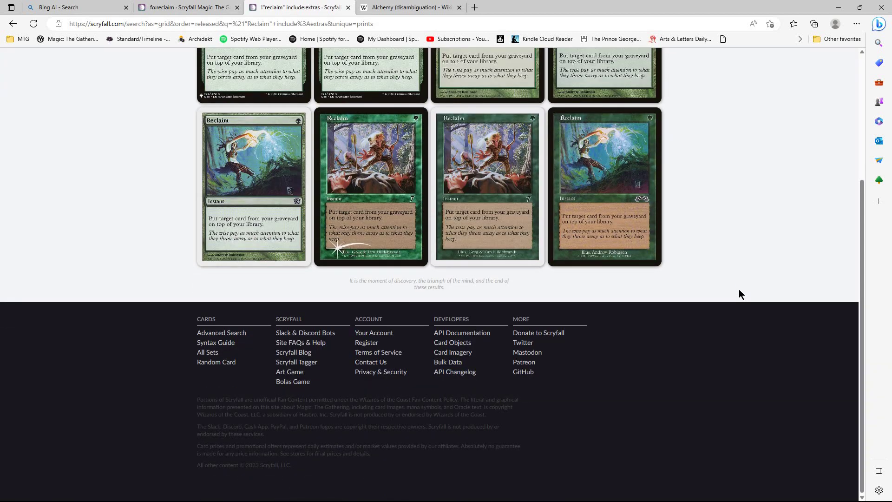
scroll(739, 289, up, 4)
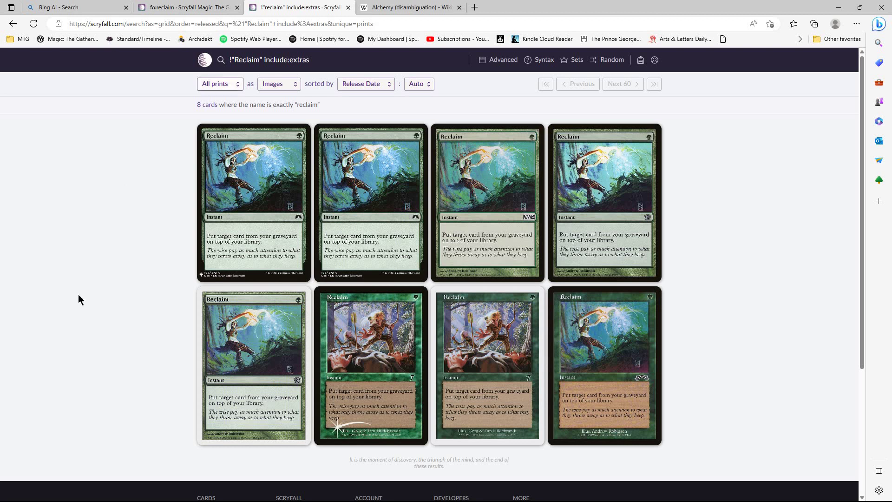
click(14, 25)
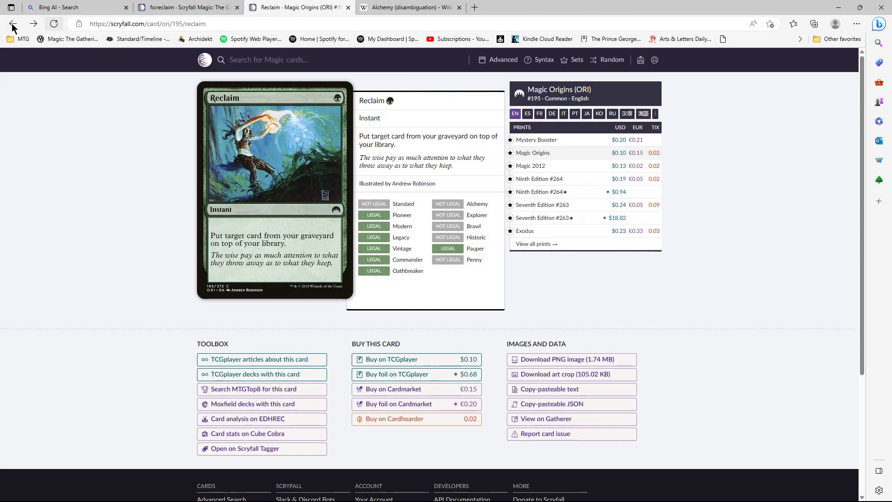
click(13, 26)
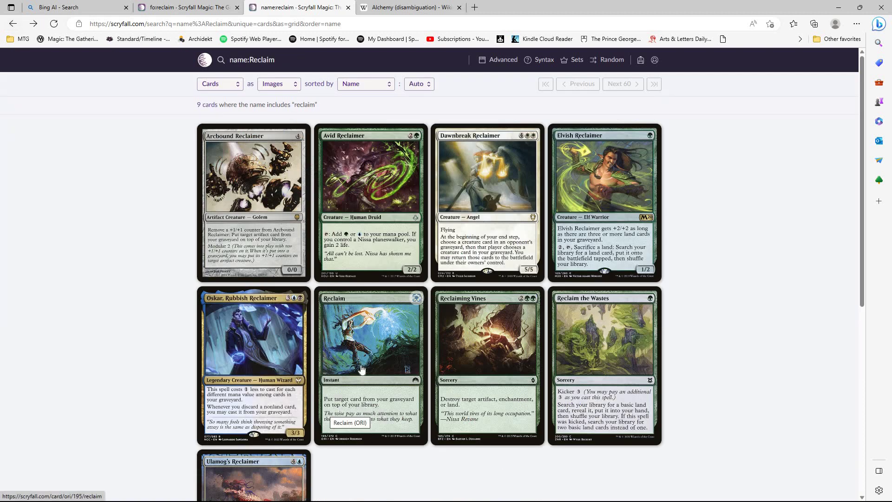
Return to the Bing chat and send the prompt "create a cycle of magic the gathering cards with the reclaim ability you described above".
click(84, 9)
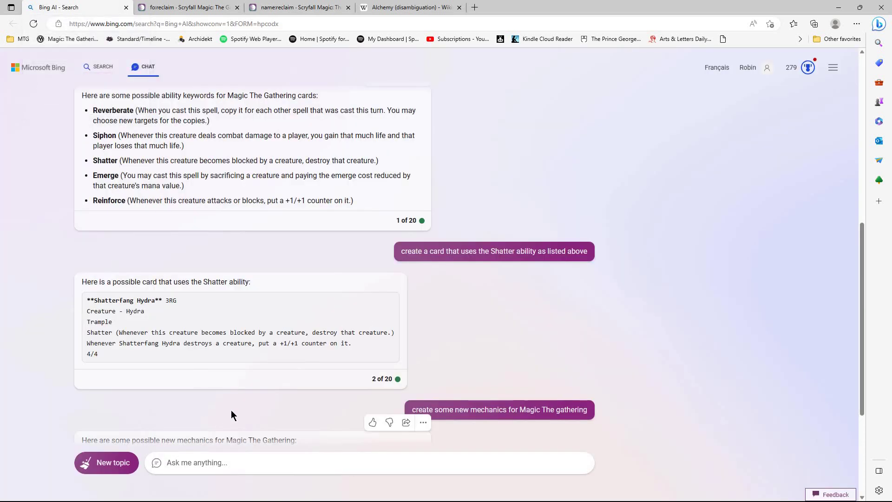
scroll(235, 372, down, 4)
double_click(107, 299)
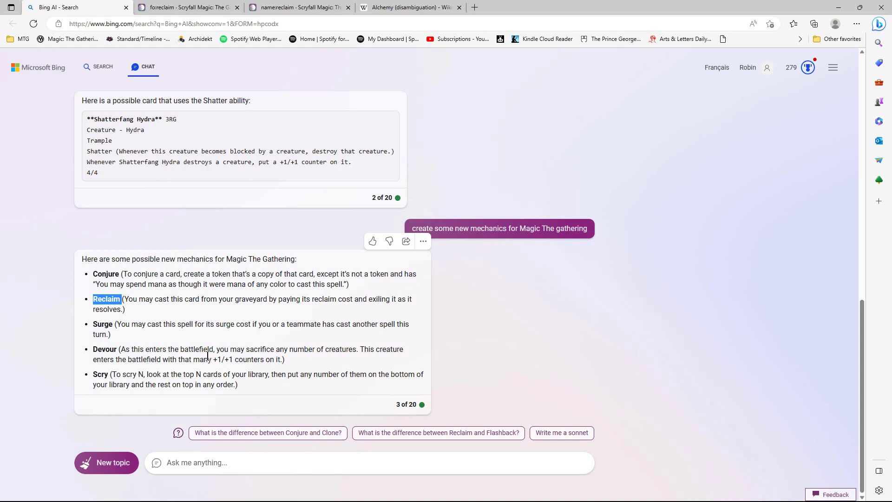
click(283, 465)
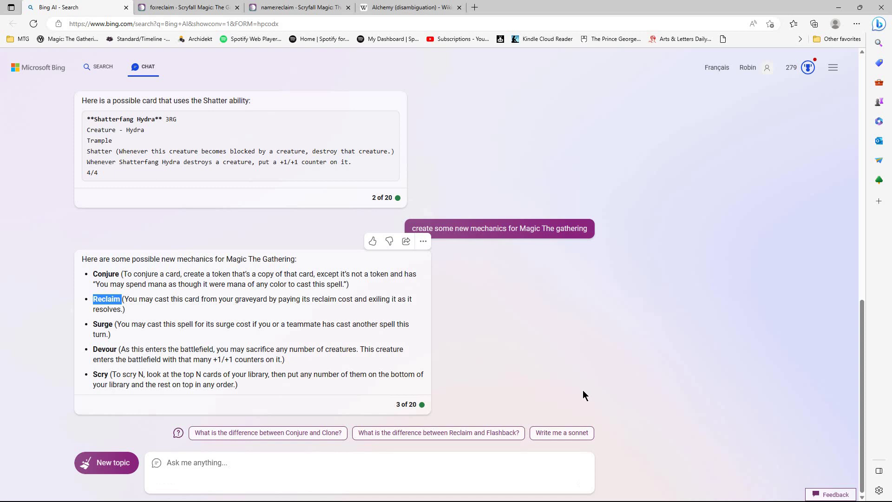
scroll(583, 389, up, 3)
scroll(297, 463, down, 3)
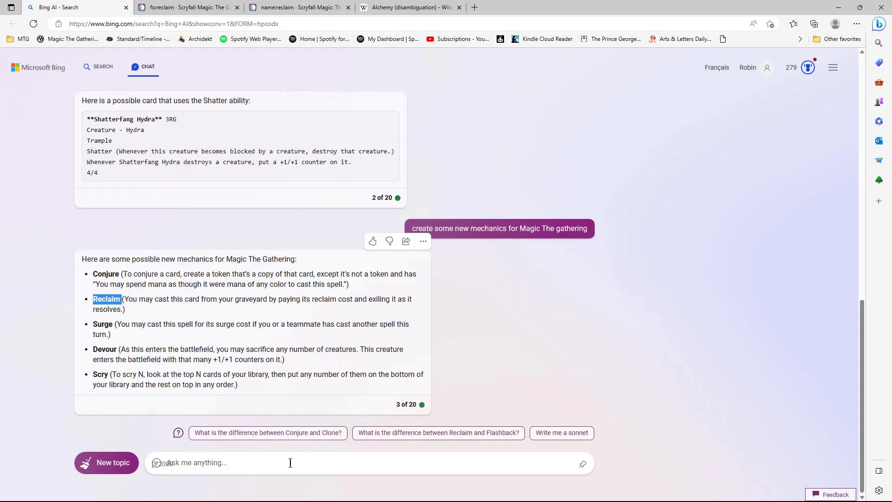
click(290, 463)
text(create)
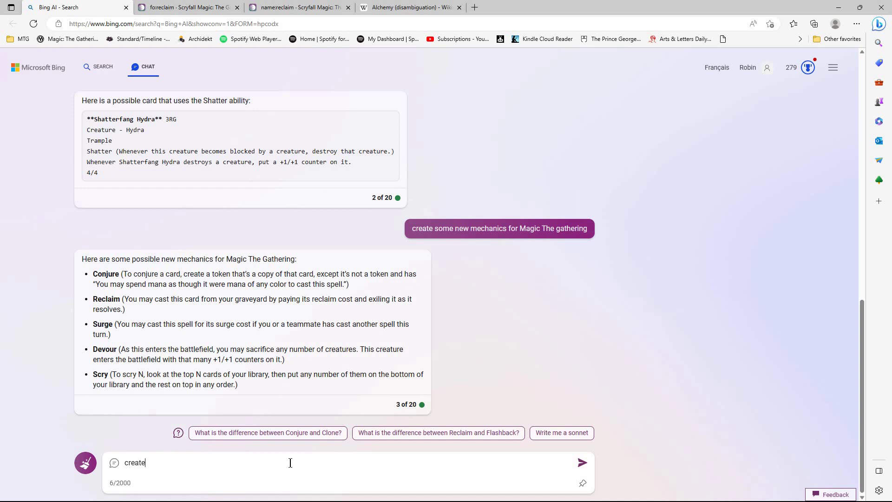
text( a cycle of magic t)
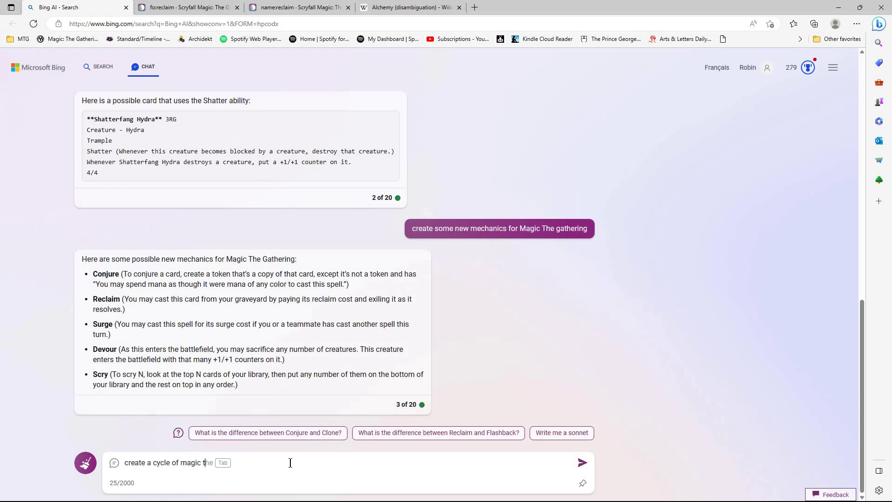
text(he gathering cards with the )
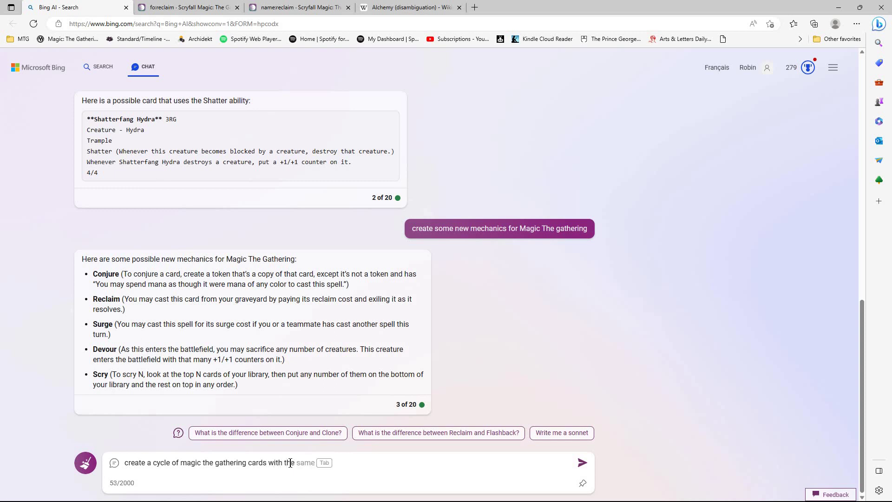
text(reclaim ability you )
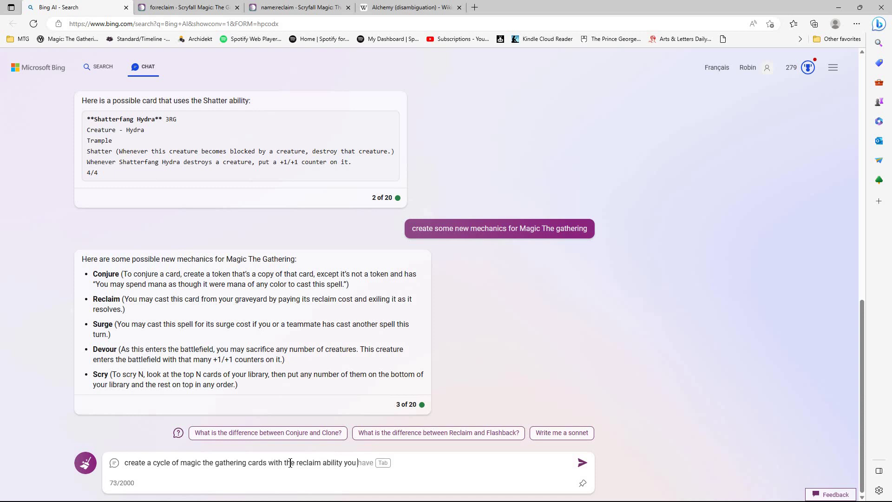
text(described above)
key(Return)
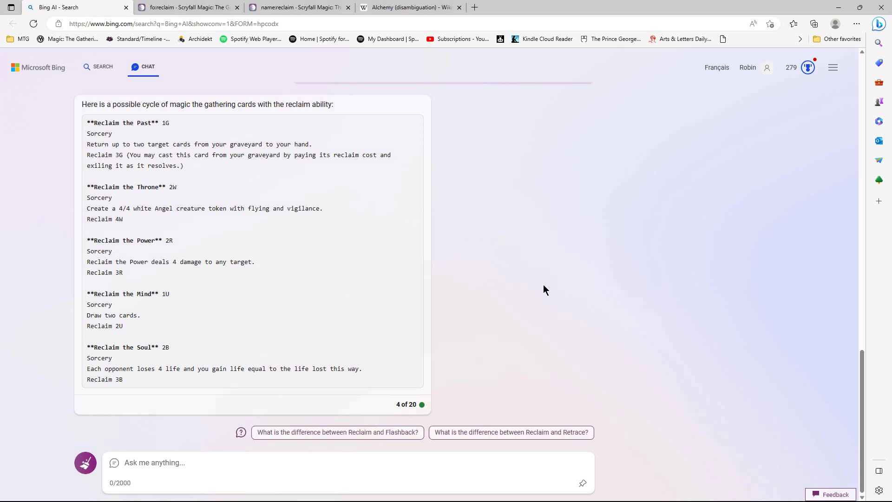
Look back over the earlier answers and copy the phrase "cast this card from your graveyard" from the Reclaim description.
scroll(544, 285, up, 8)
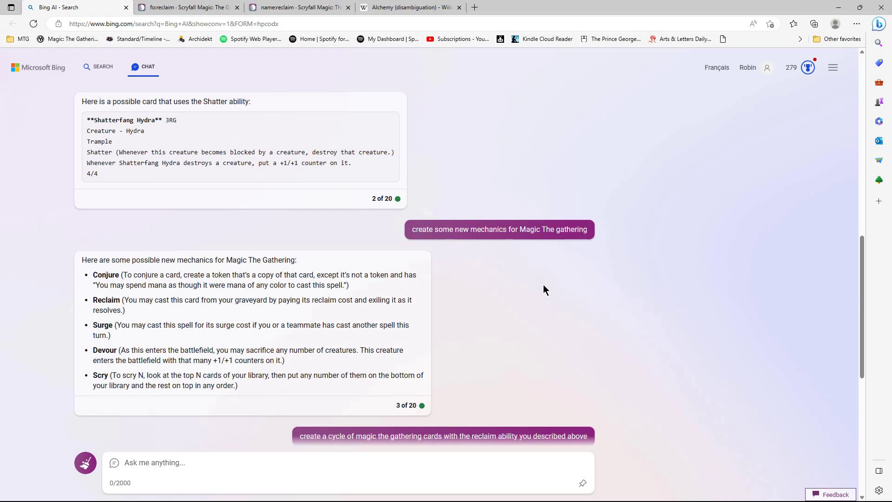
scroll(544, 285, down, 1)
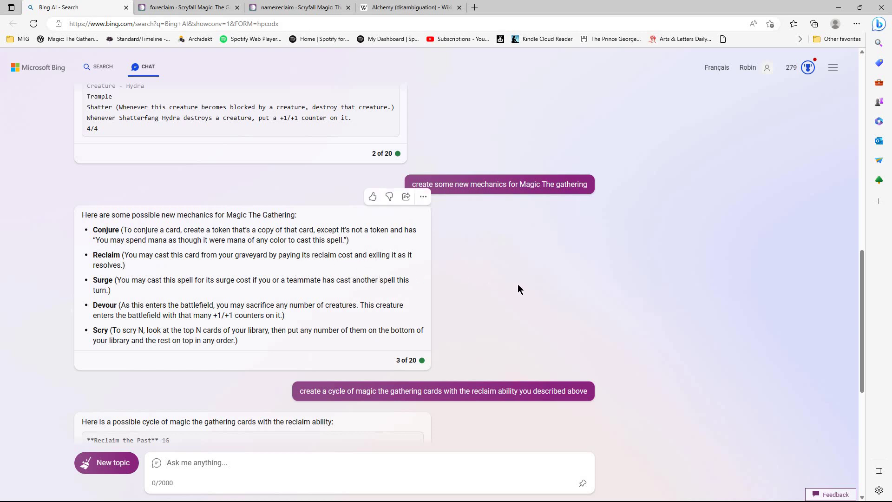
scroll(518, 286, down, 2)
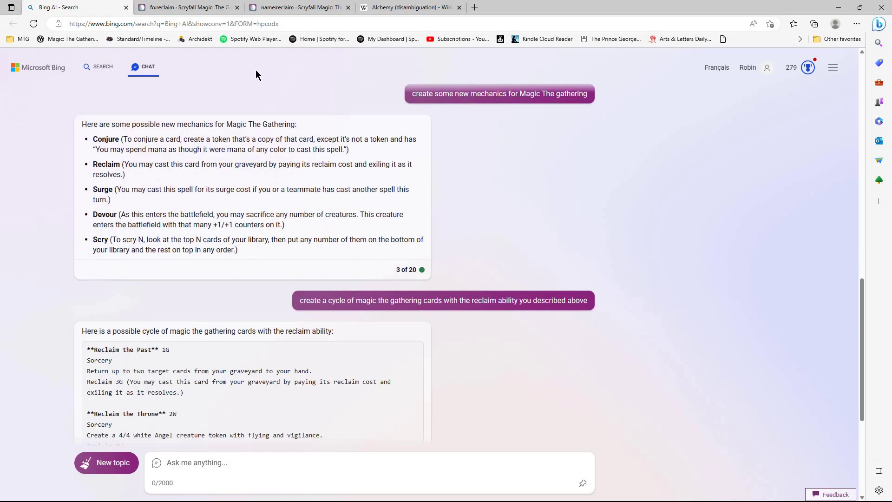
scroll(256, 75, up, 5)
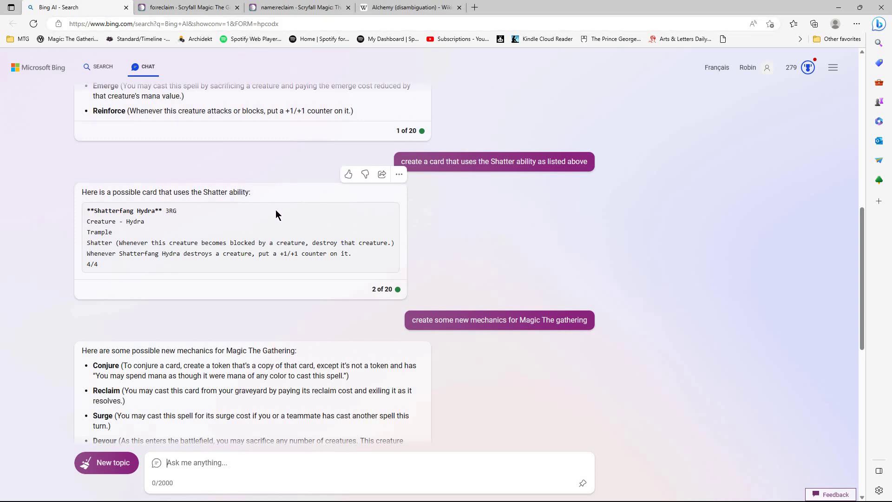
scroll(197, 299, down, 2)
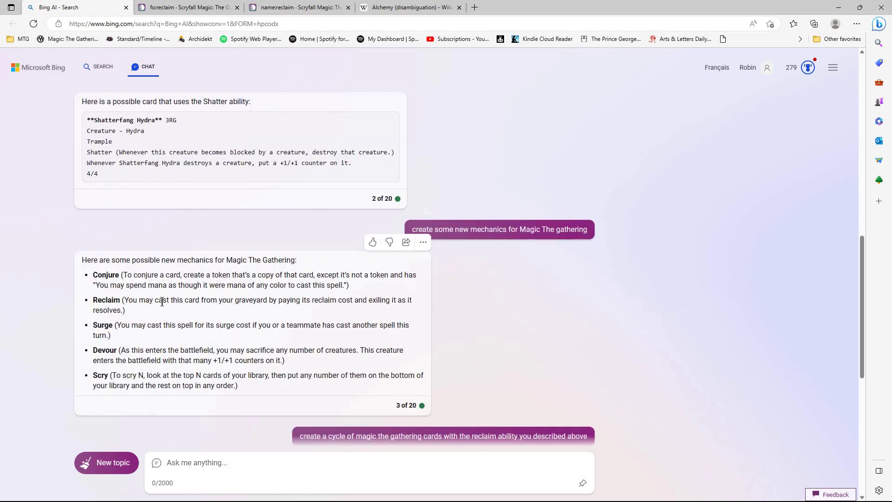
drag(155, 300, 268, 303)
key(ctrl+c)
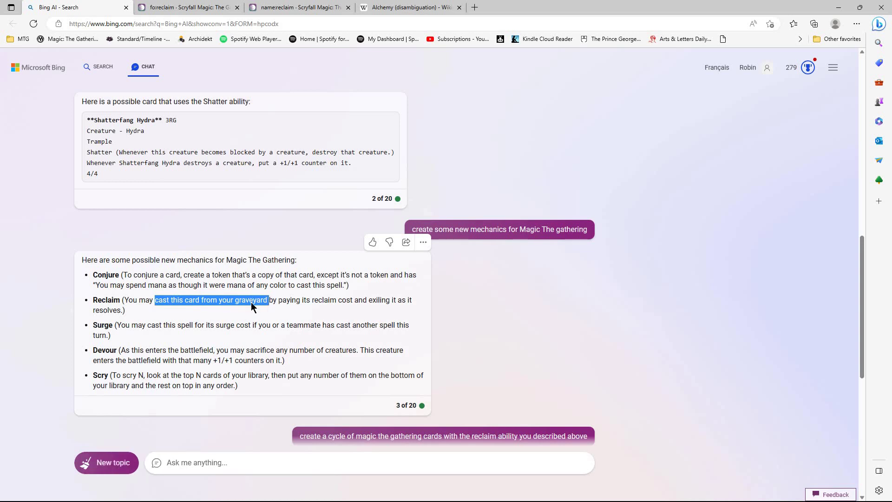
right_click(252, 303)
In the Scryfall tab with the name search, replace the query with fo:"cast this card from your graveyard " and run the search.
click(279, 7)
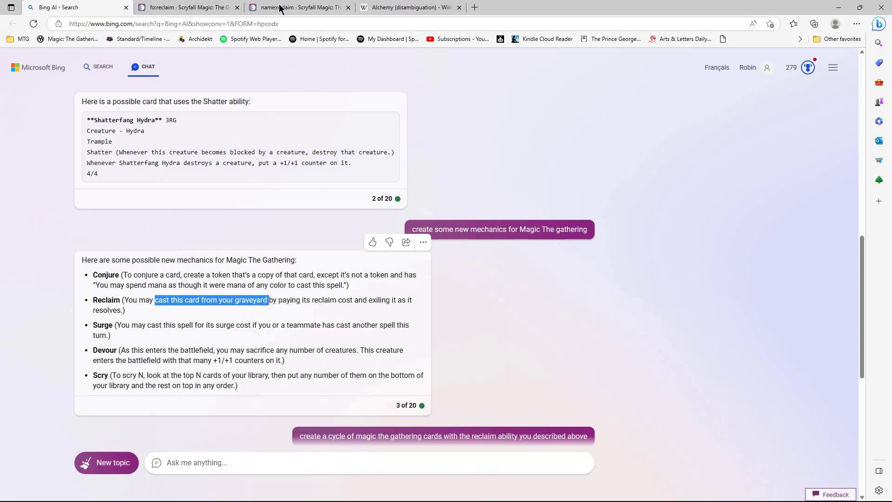
click(283, 8)
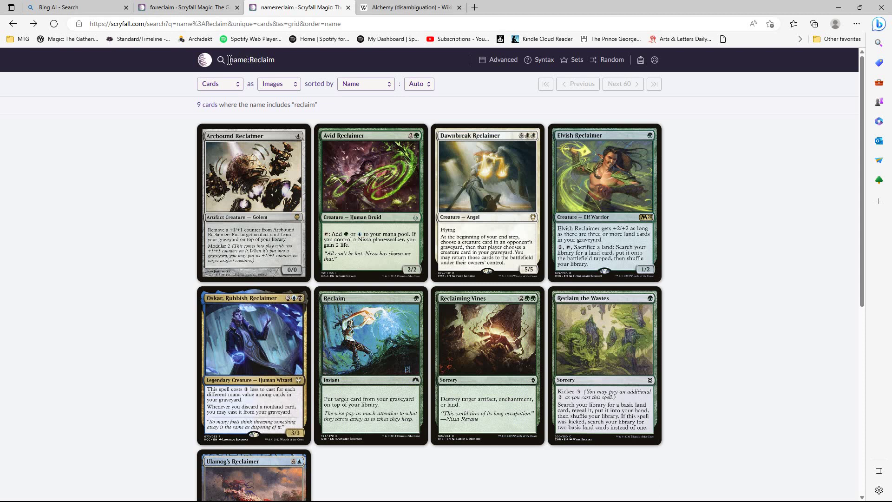
key(ctrl+a)
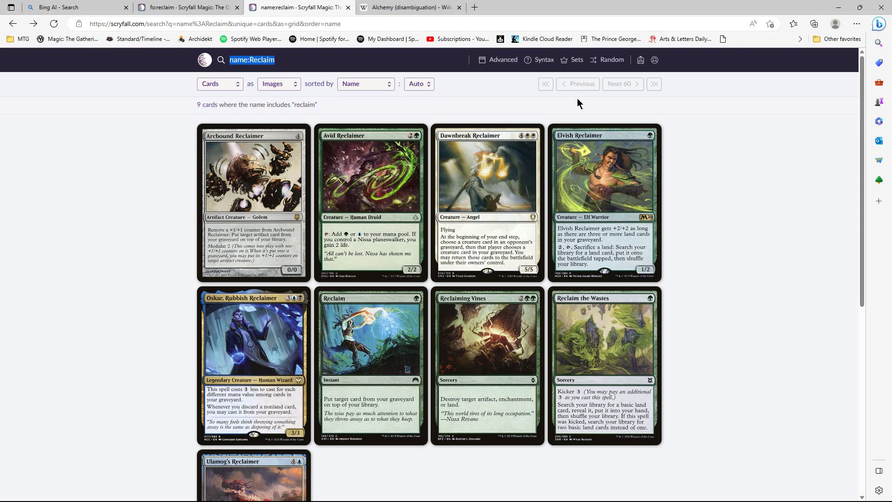
text(f)
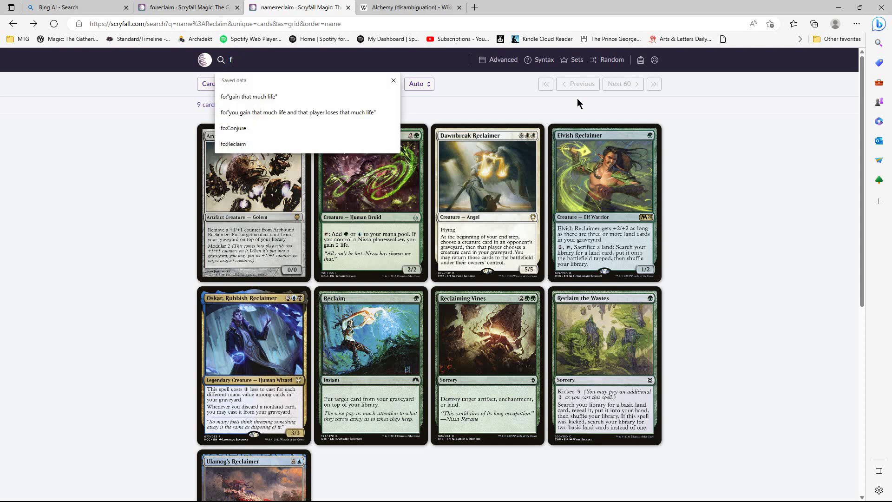
text(o:")
key(ctrl+v)
text(")
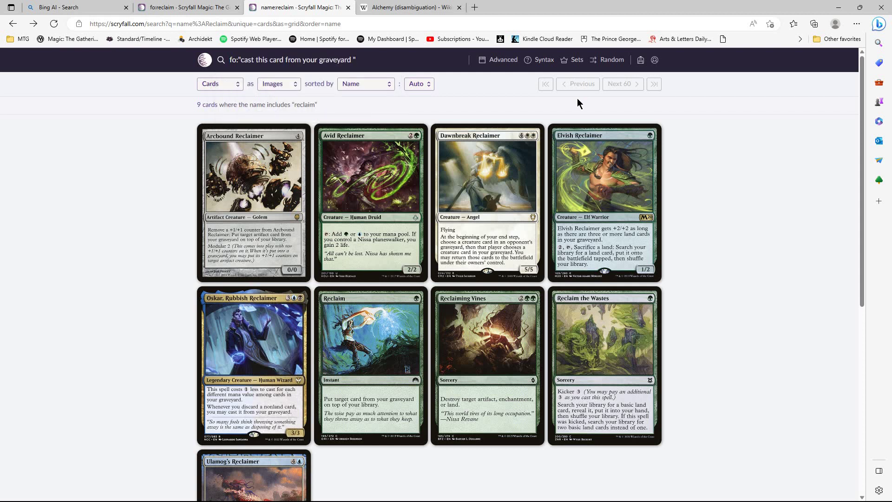
key(Return)
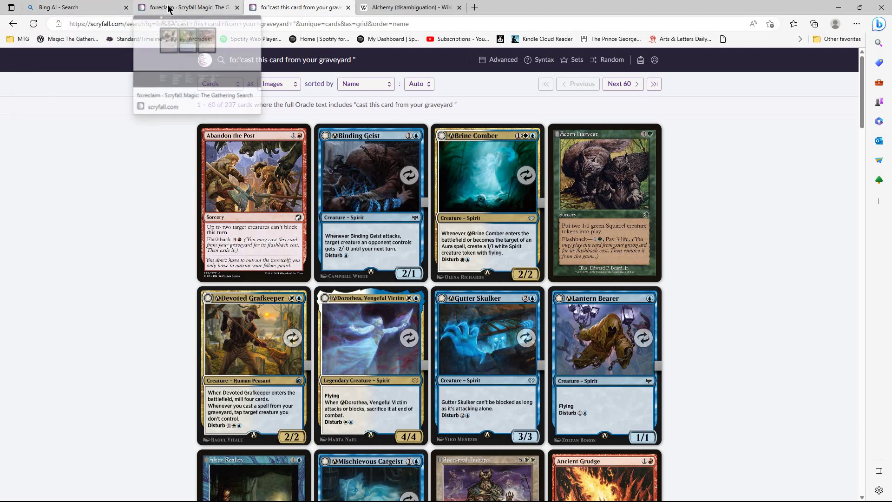
Compare the Scryfall search results with the Reclaim description in the Bing chat.
click(138, 13)
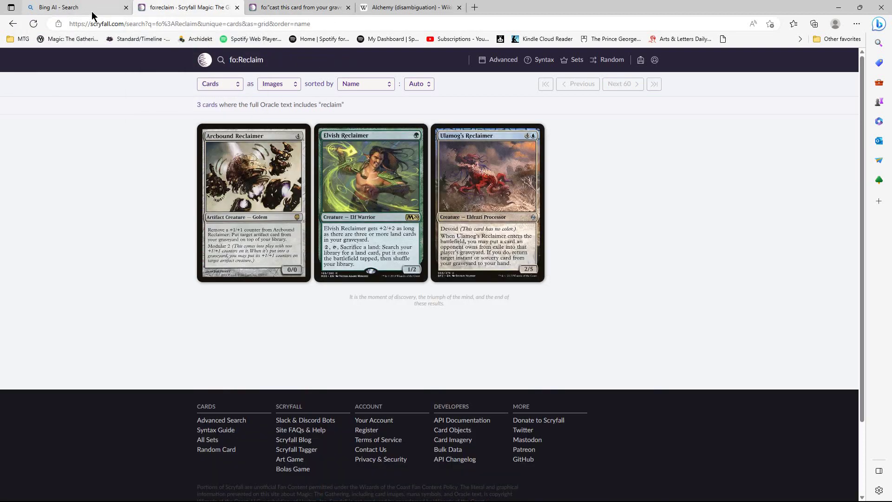
click(93, 14)
click(550, 336)
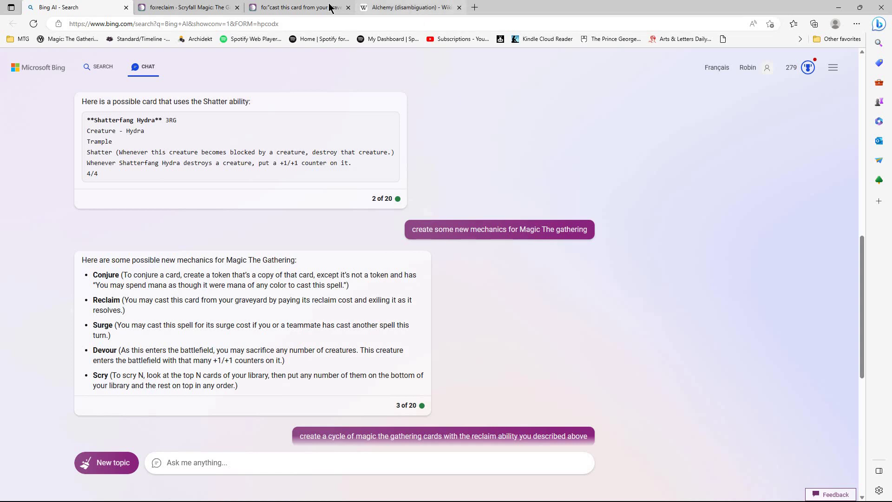
click(314, 8)
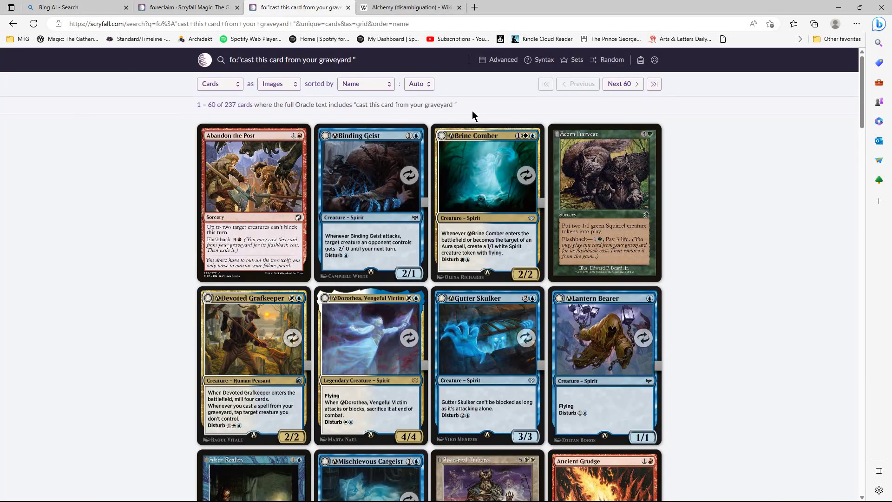
Return to the Bing chat and review the whole conversation, from the first ability keywords to the Reclaim card cycle.
click(114, 8)
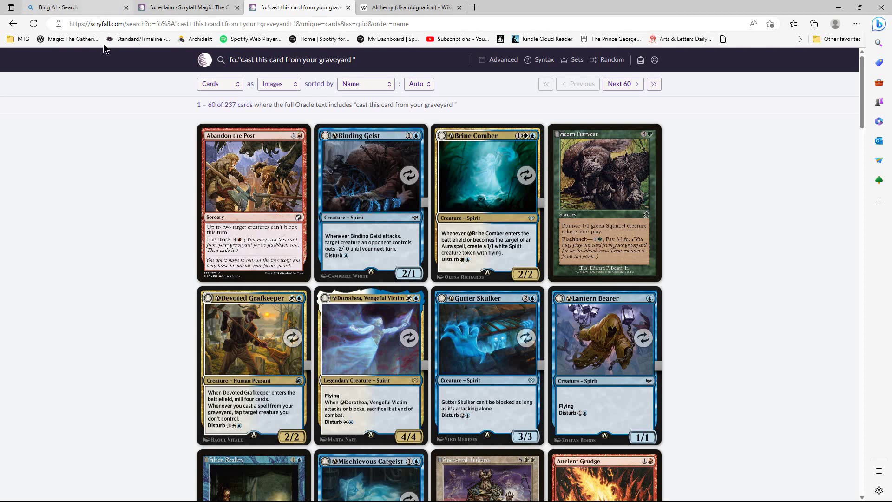
scroll(549, 317, up, 3)
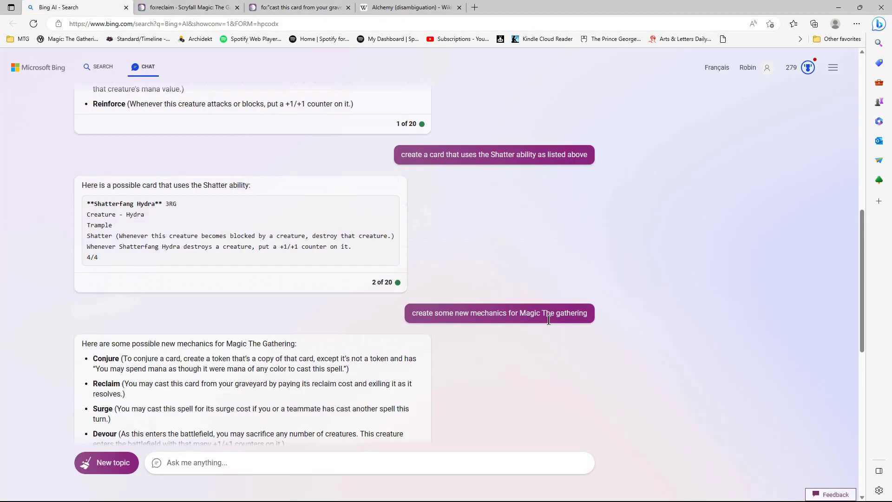
scroll(548, 324, up, 2)
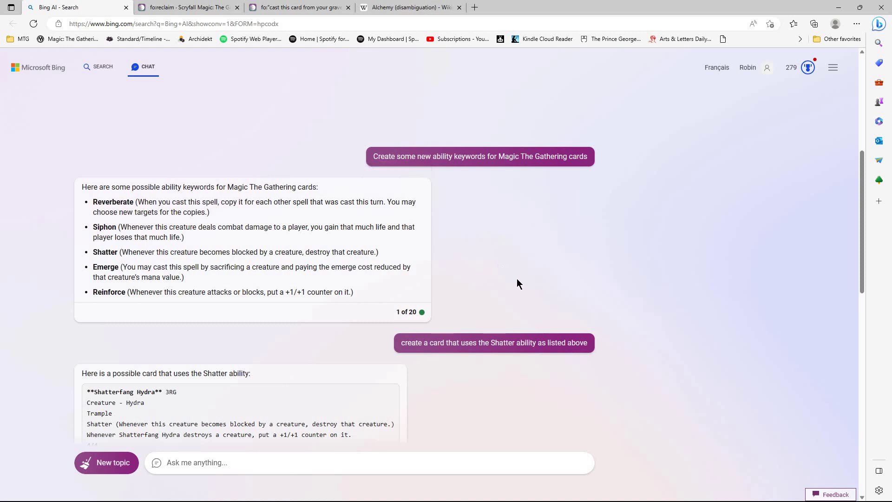
scroll(575, 307, up, 1)
scroll(575, 306, up, 5)
scroll(573, 305, down, 6)
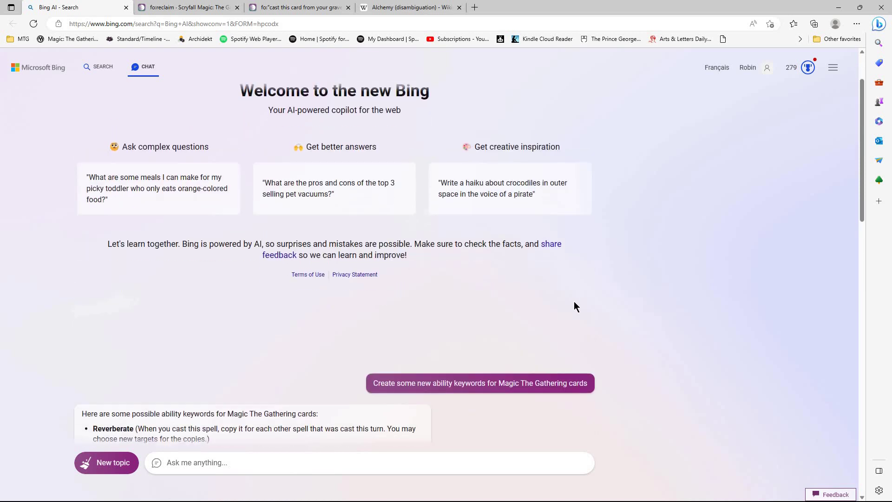
scroll(575, 303, up, 2)
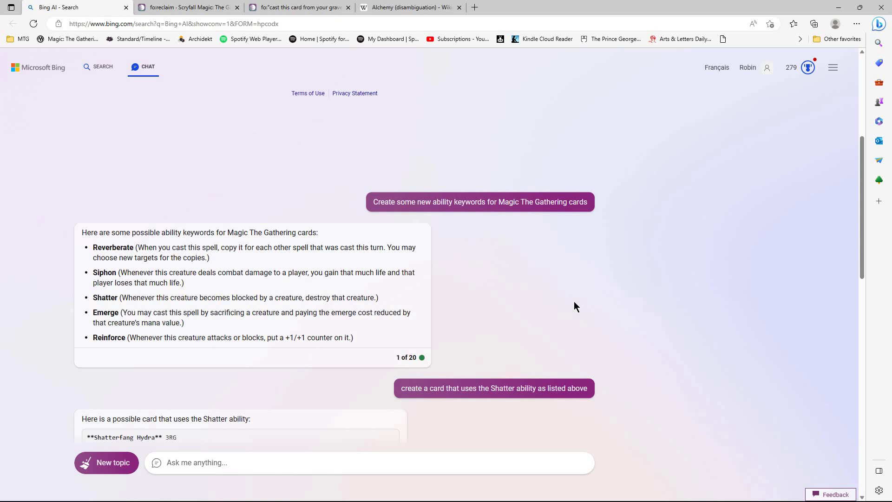
scroll(702, 322, down, 5)
scroll(696, 320, down, 9)
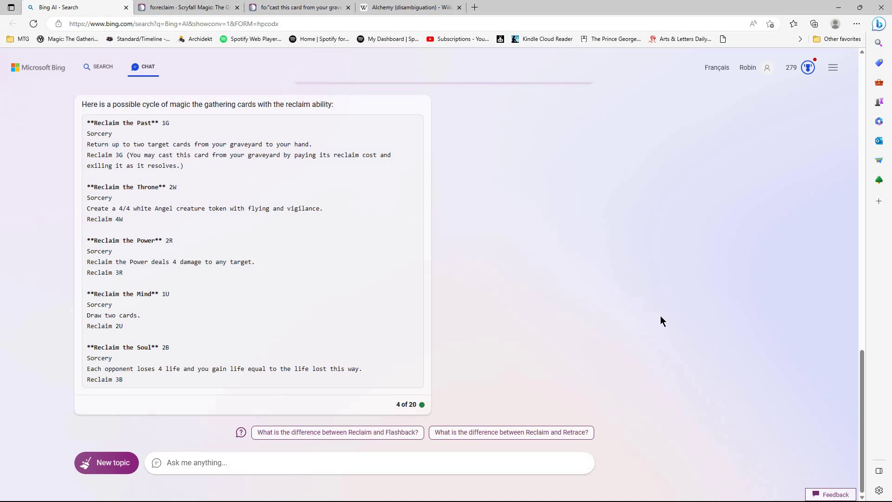
scroll(660, 321, up, 5)
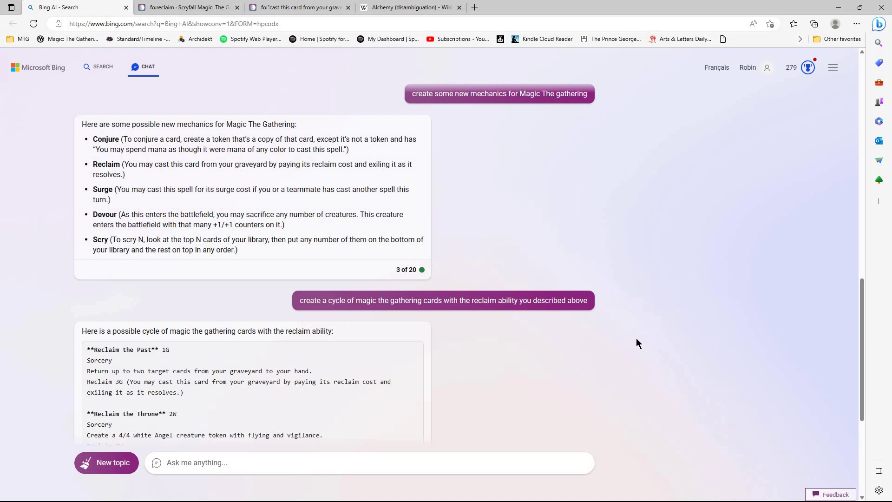
scroll(637, 344, up, 2)
scroll(632, 353, up, 4)
scroll(631, 348, up, 9)
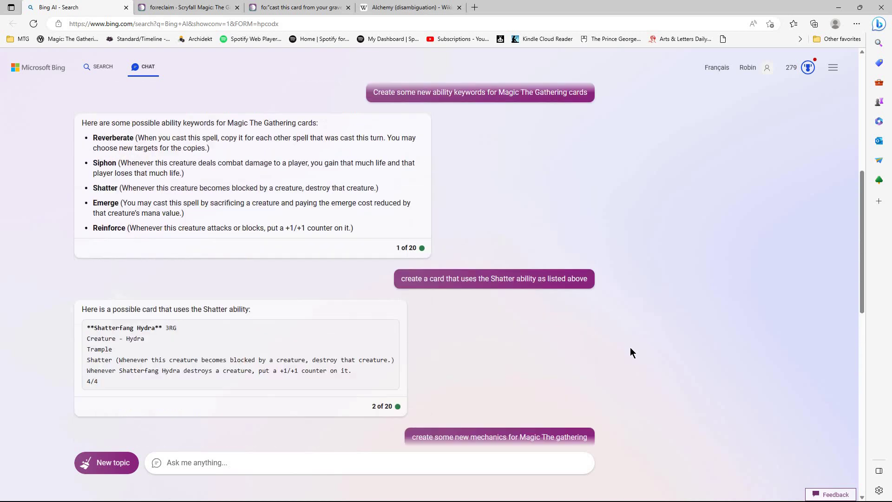
scroll(631, 347, down, 9)
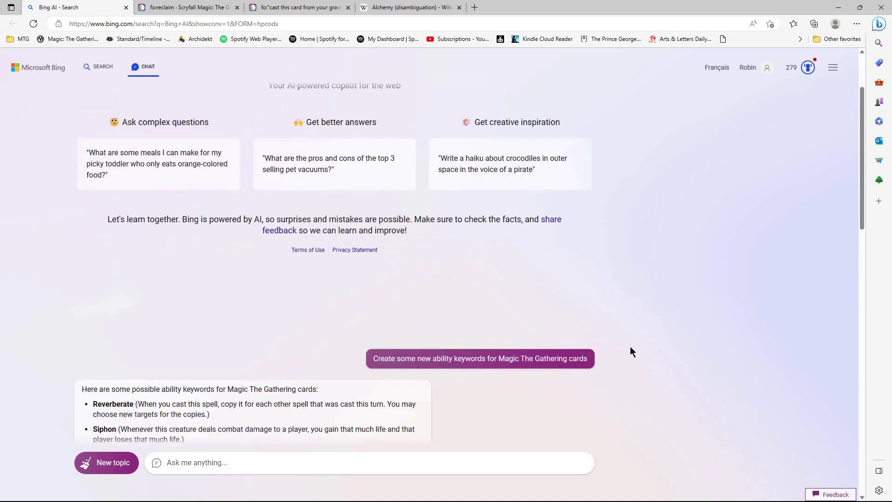
scroll(631, 347, down, 4)
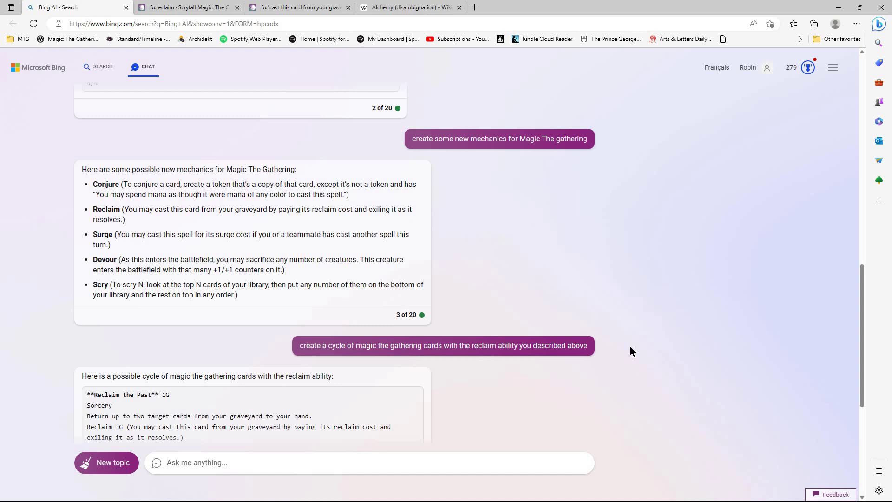
scroll(630, 347, down, 1)
scroll(630, 350, up, 1)
scroll(614, 311, up, 1)
scroll(685, 314, down, 1)
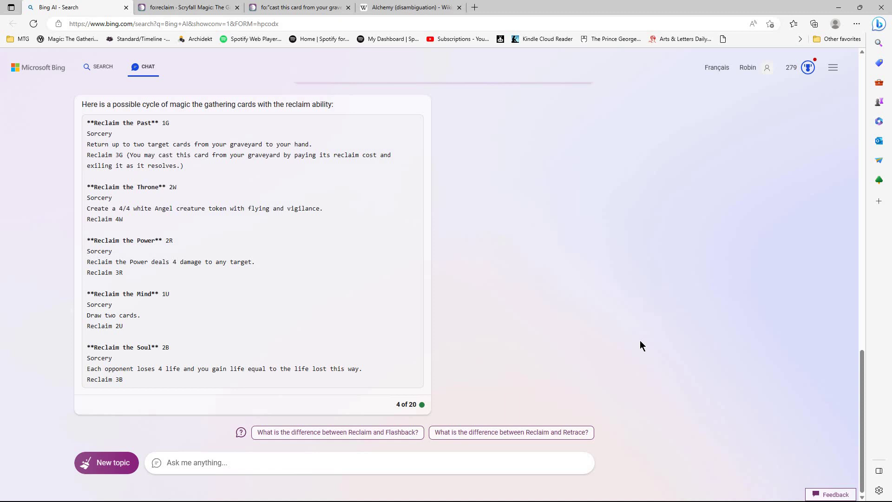
Reread the Bing answers on the ability keywords, the Shatterfang Hydra card and the new mechanics, ending at the Reclaim cycle.
scroll(640, 341, up, 15)
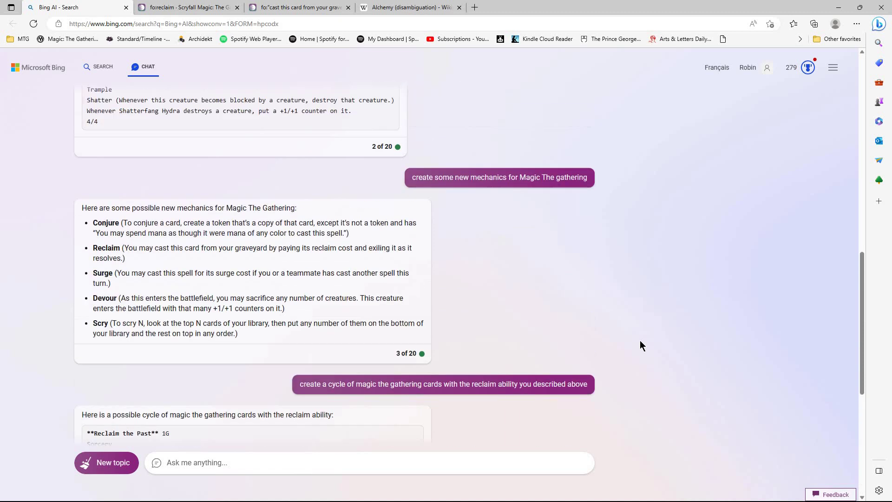
scroll(640, 340, up, 4)
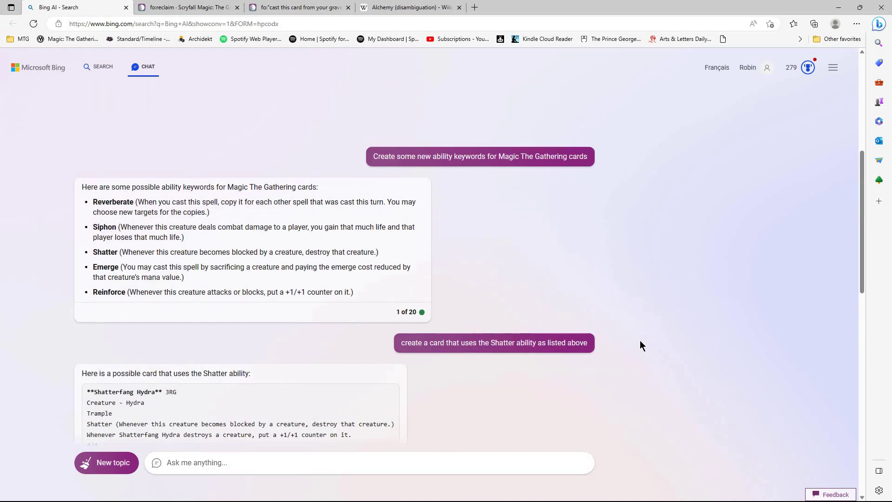
scroll(543, 261, up, 1)
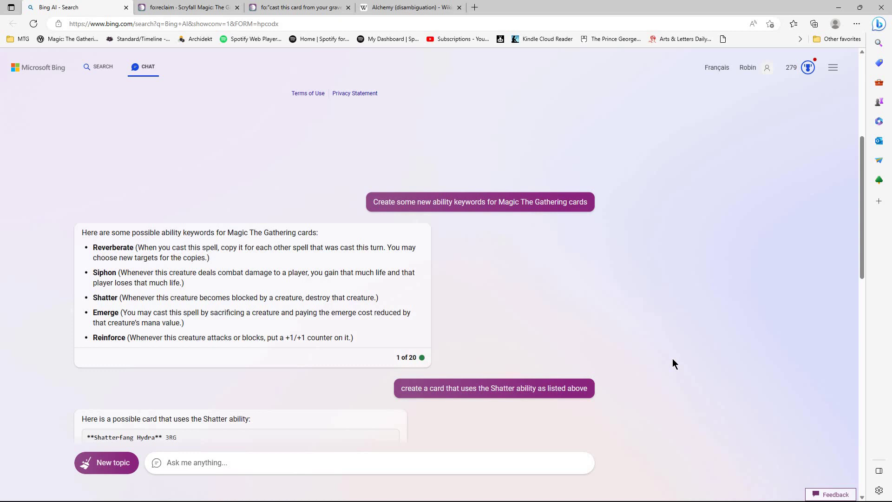
scroll(673, 363, down, 7)
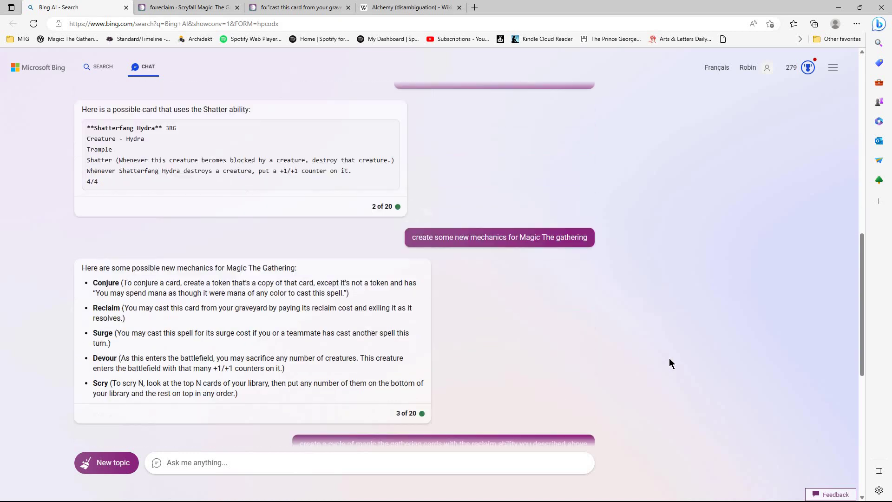
scroll(671, 363, down, 2)
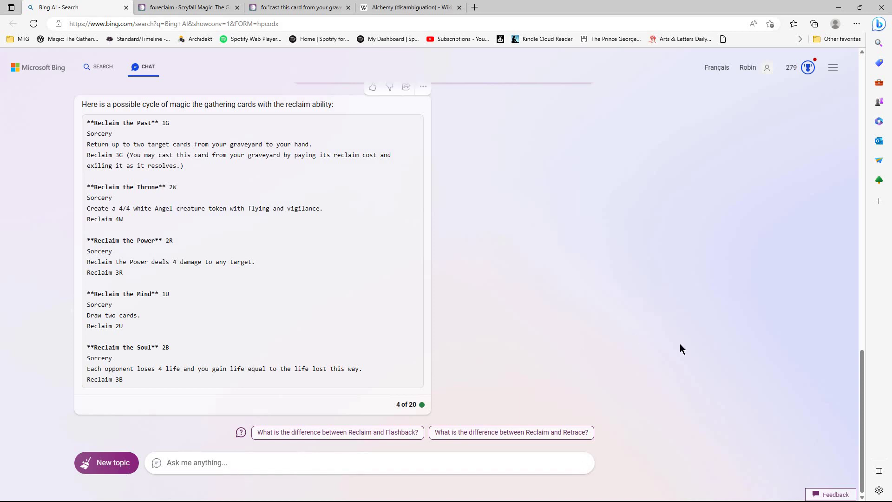
Compare the Reclaim card cycle with the Reclaim description in the preceding list of new mechanics.
scroll(657, 364, up, 3)
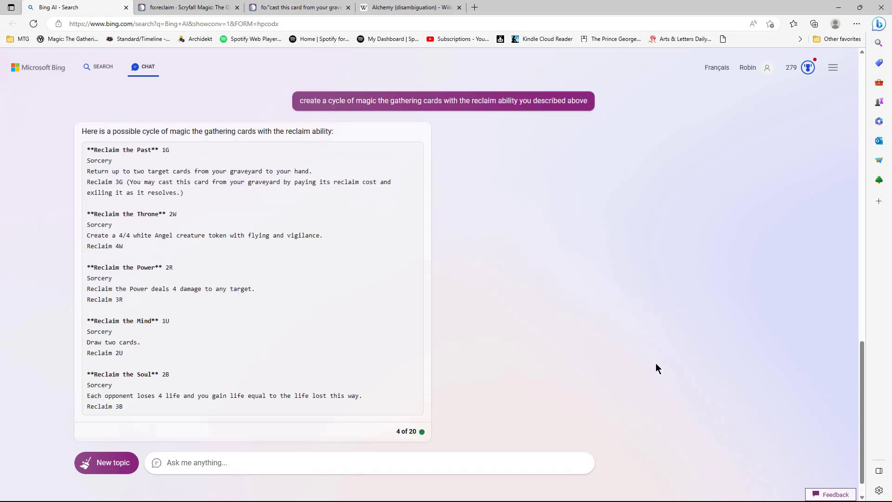
scroll(411, 252, down, 1)
scroll(621, 295, up, 3)
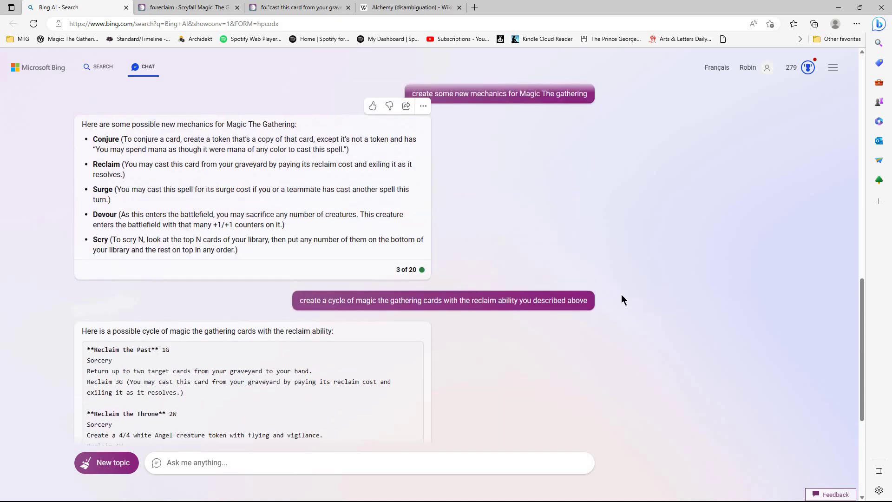
scroll(665, 334, down, 4)
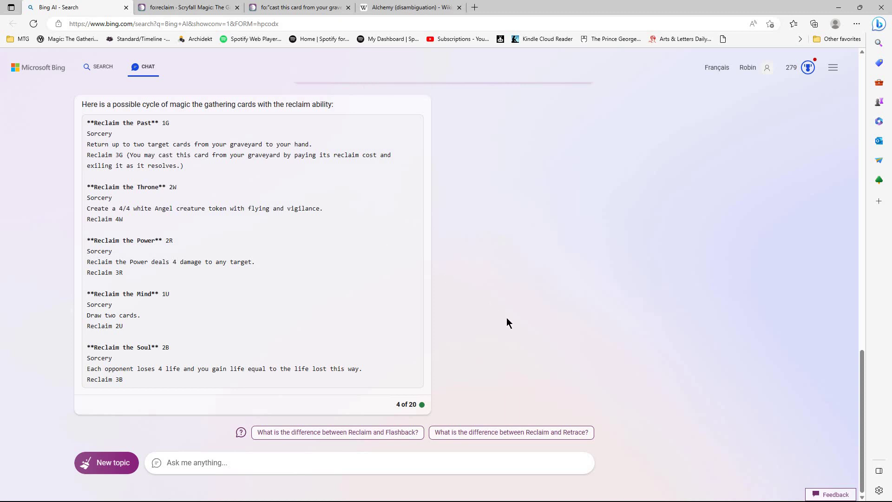
Check the Scryfall results for fo:Reclaim once more and return to the Reclaim card cycle in the Bing chat.
scroll(507, 318, up, 5)
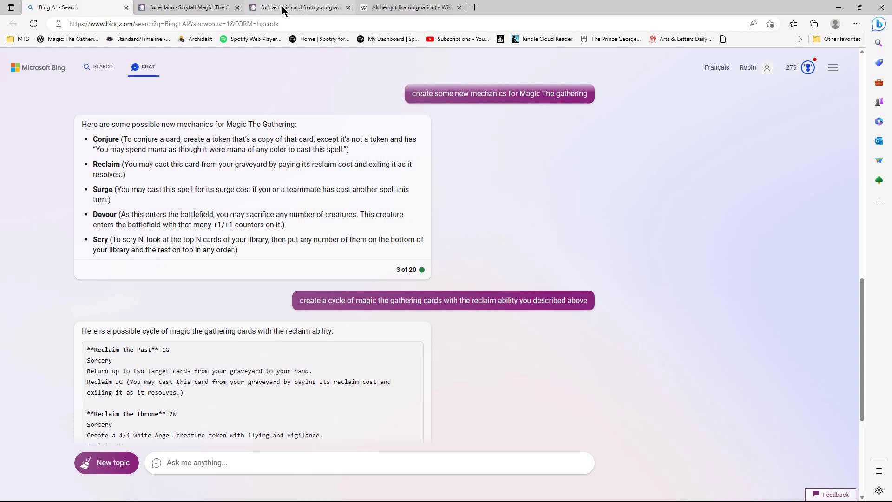
click(203, 7)
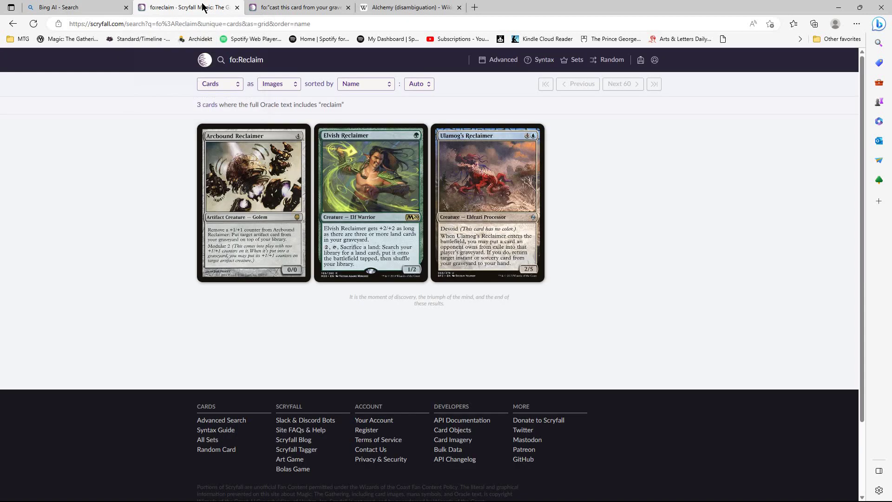
click(100, 8)
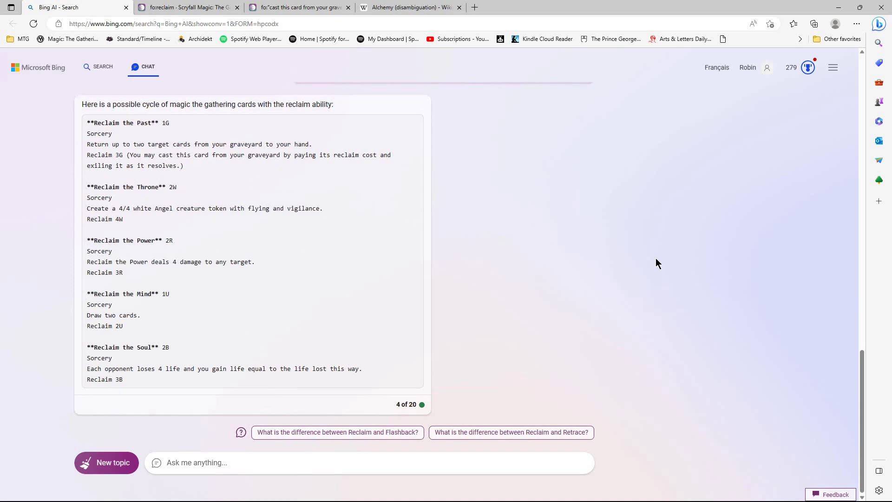
click(348, 433)
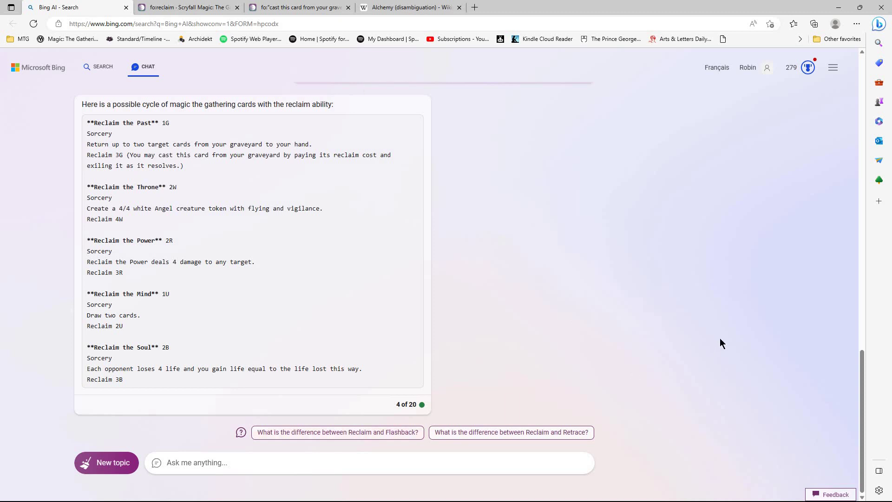